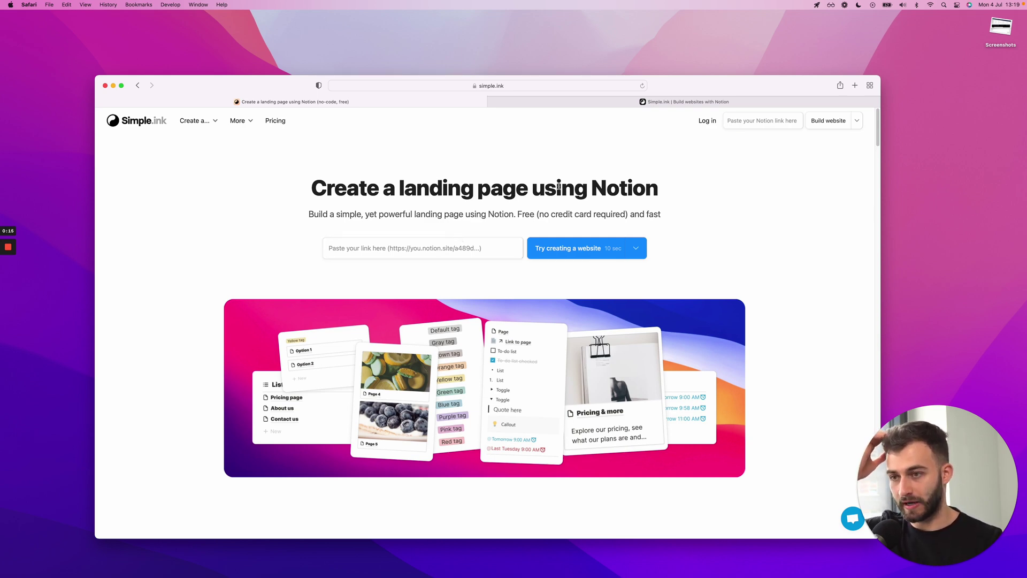
Scroll the landing-page guide and jump to its Templates section showing three template cards
scroll(559, 186, down, 10)
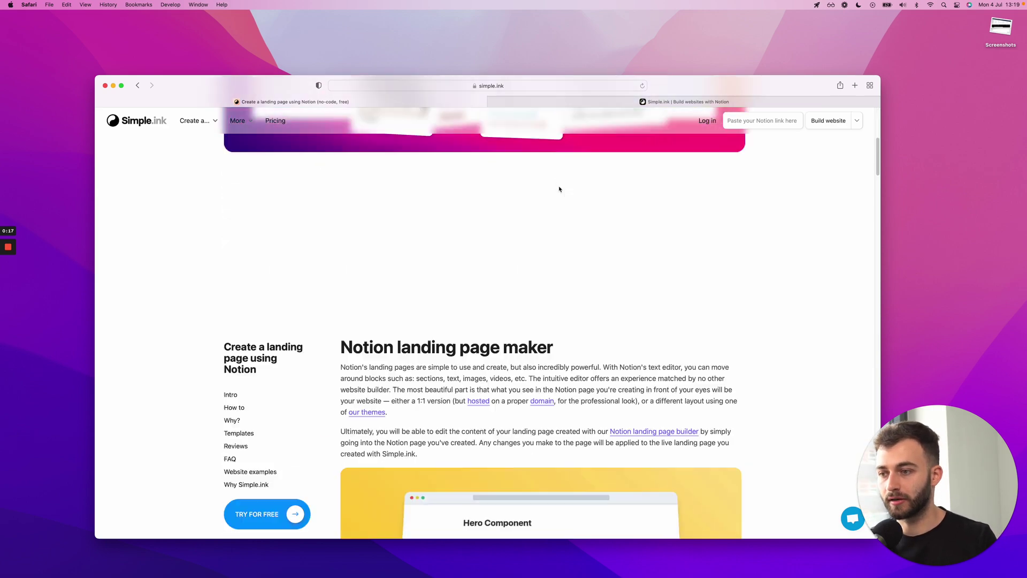
scroll(560, 189, down, 5)
scroll(559, 189, up, 4)
scroll(559, 189, down, 5)
scroll(560, 188, down, 4)
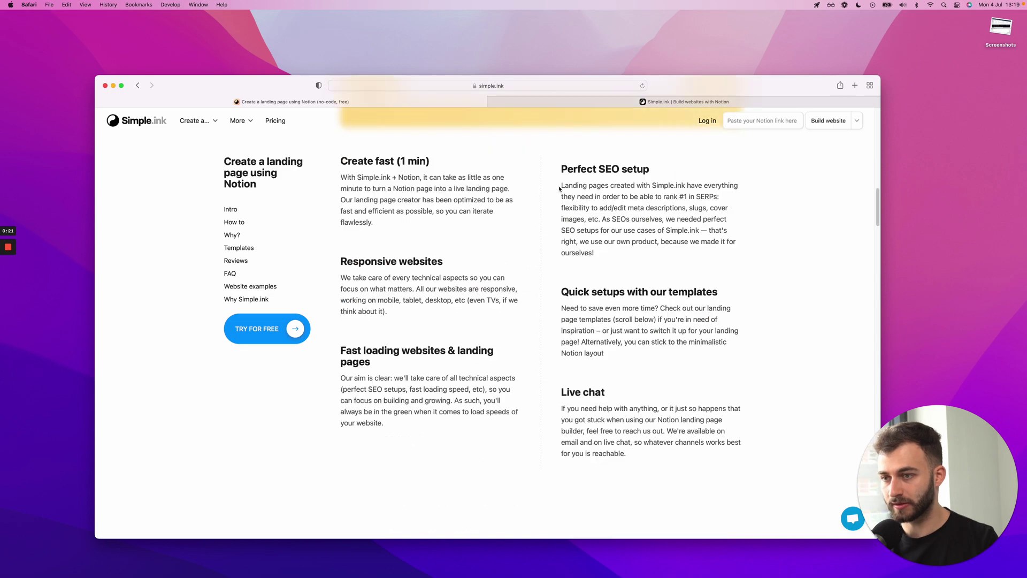
scroll(559, 189, down, 11)
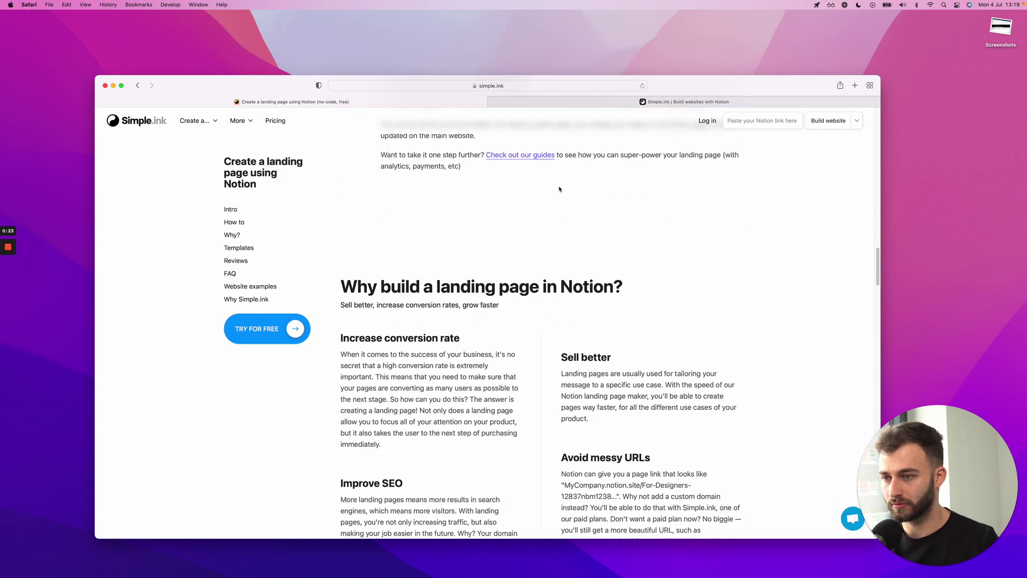
scroll(559, 189, down, 10)
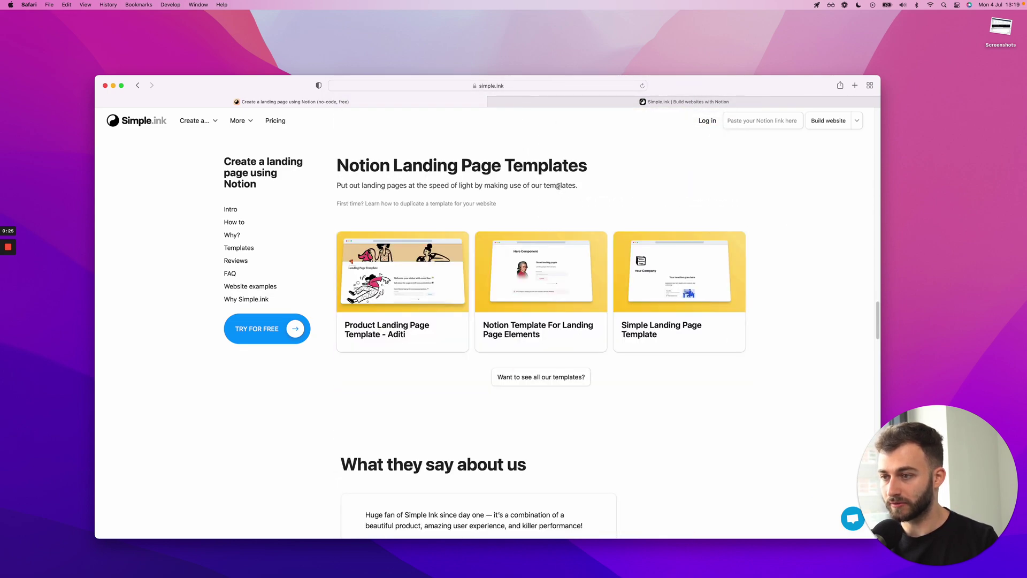
scroll(558, 186, up, 1)
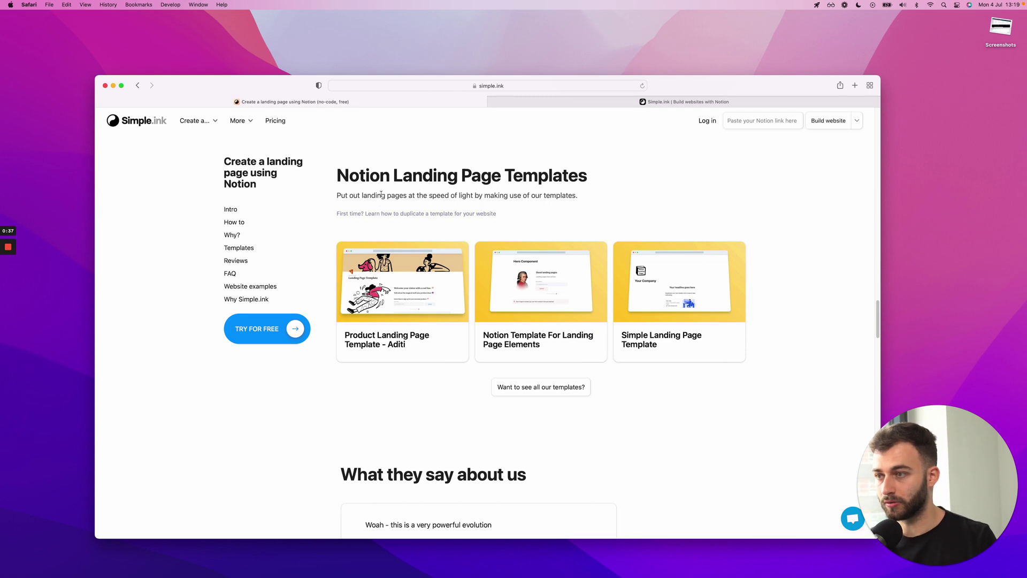
click(238, 248)
scroll(397, 222, up, 3)
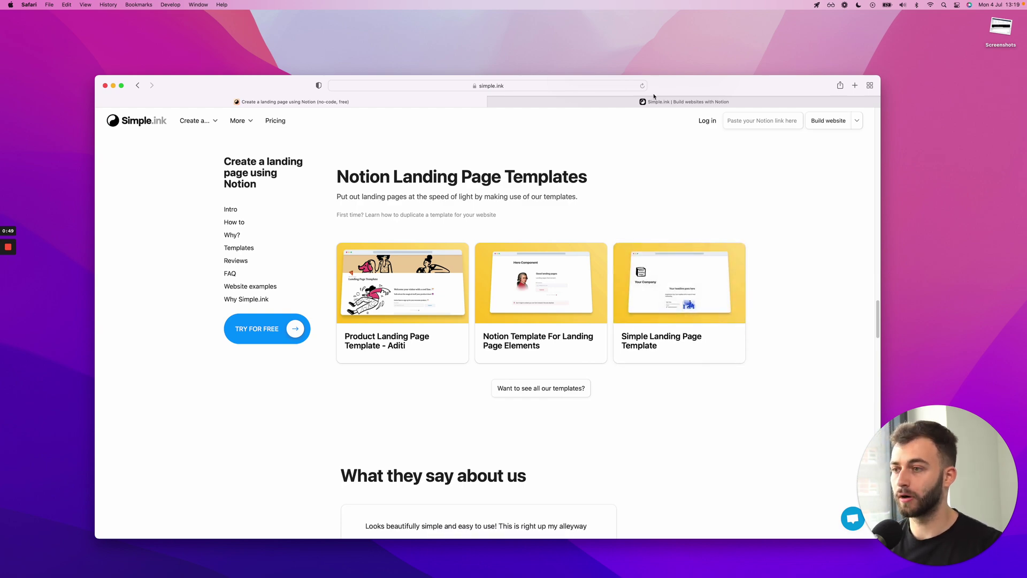
Look over the Notion Landing page template, then return to the Simple.ink page
key(super+Tab)
scroll(592, 284, down, 3)
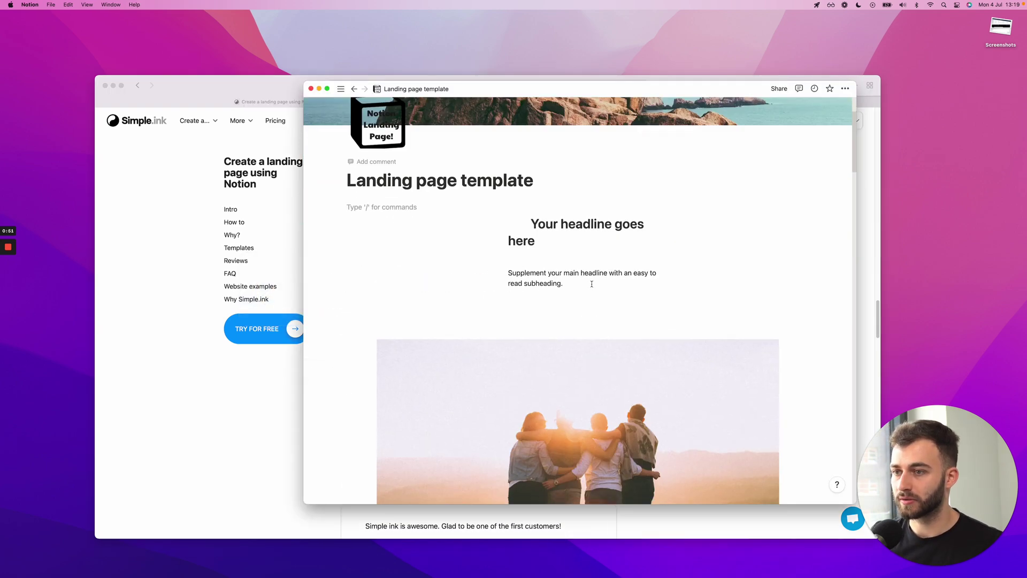
scroll(588, 278, up, 4)
scroll(573, 289, down, 5)
scroll(572, 290, down, 3)
scroll(573, 289, up, 8)
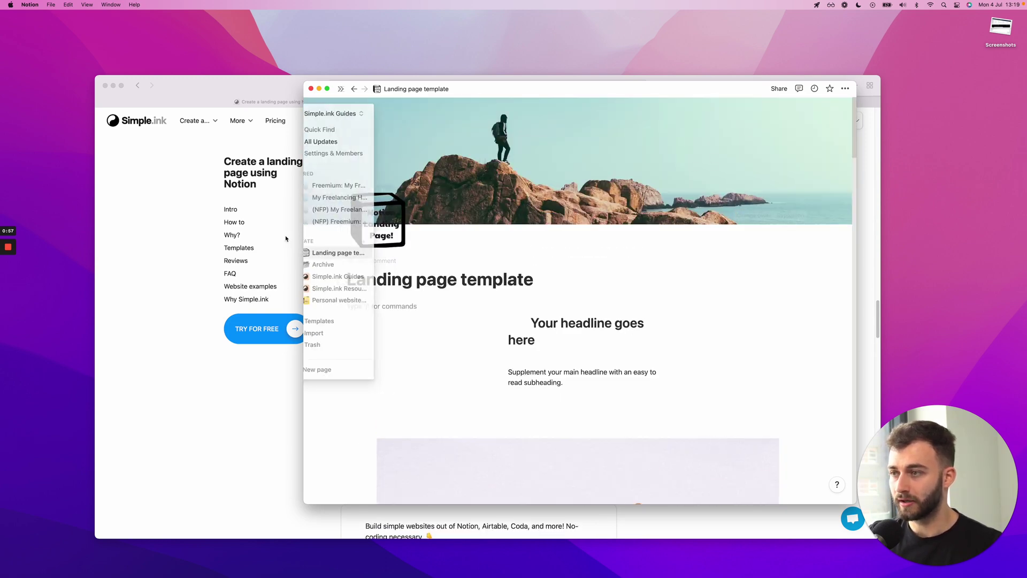
click(179, 241)
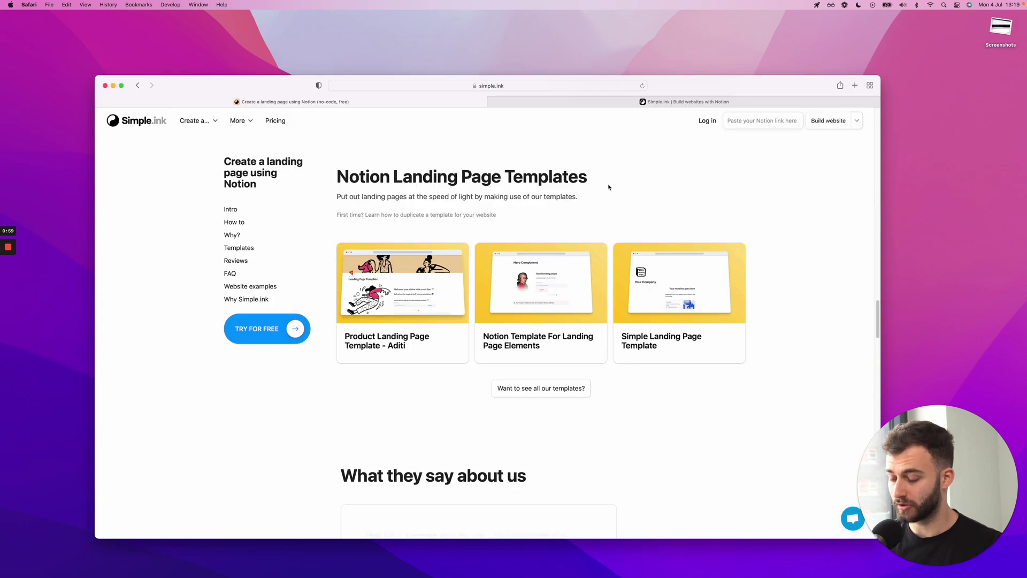
Share the Notion Landing page template to the web and copy its public link
key(super+Tab)
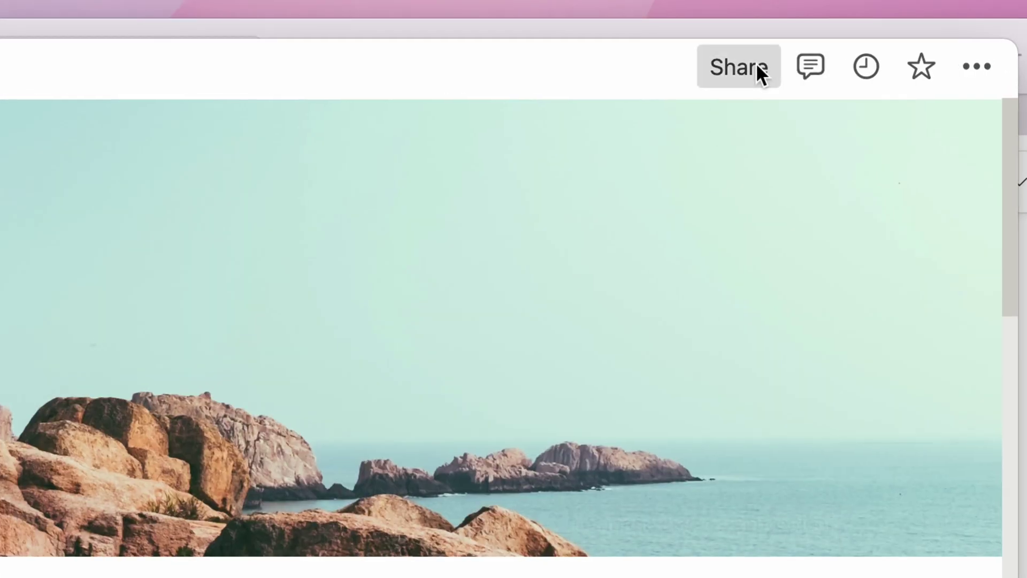
click(756, 63)
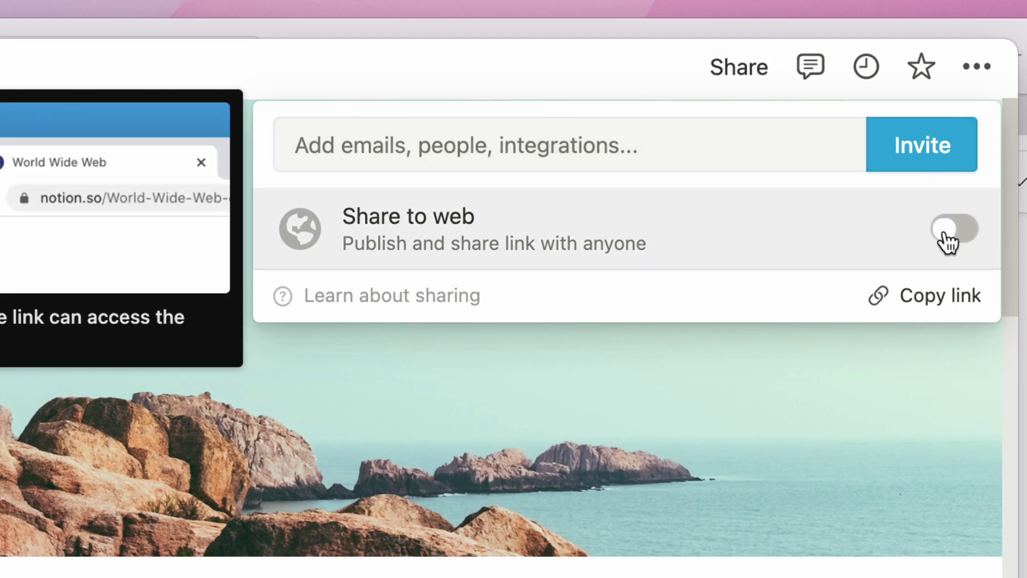
click(948, 230)
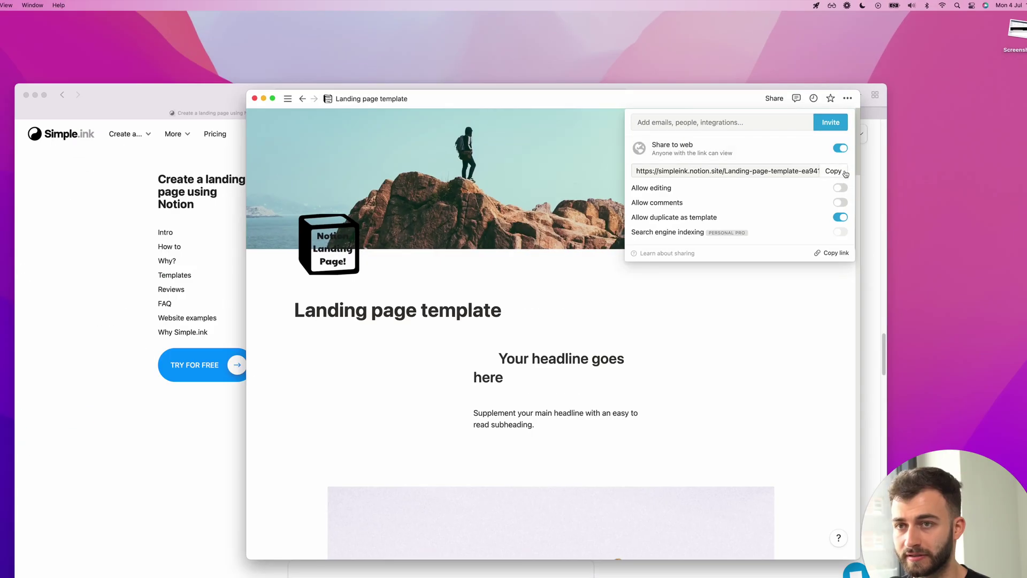
click(932, 310)
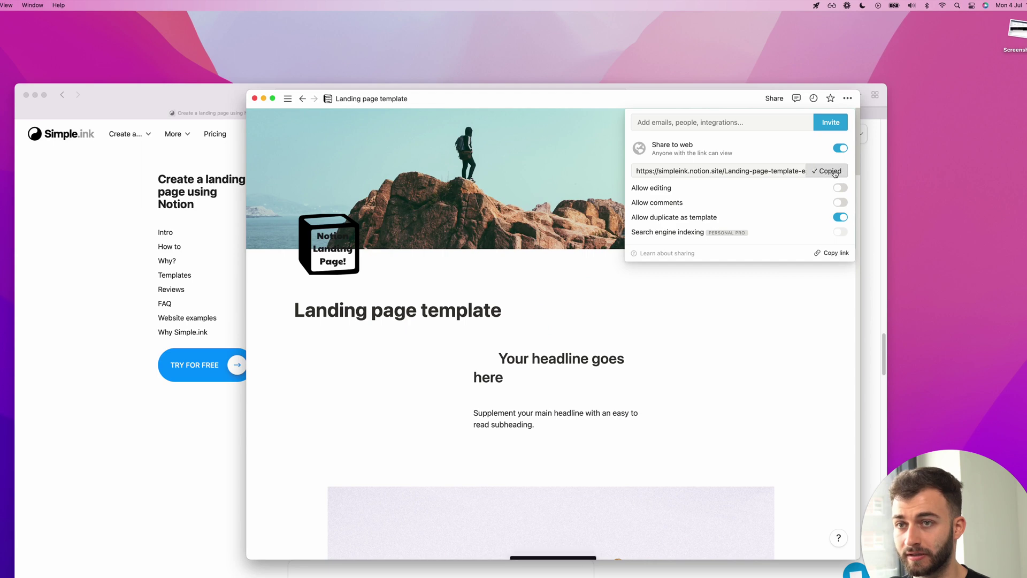
click(482, 86)
click(508, 95)
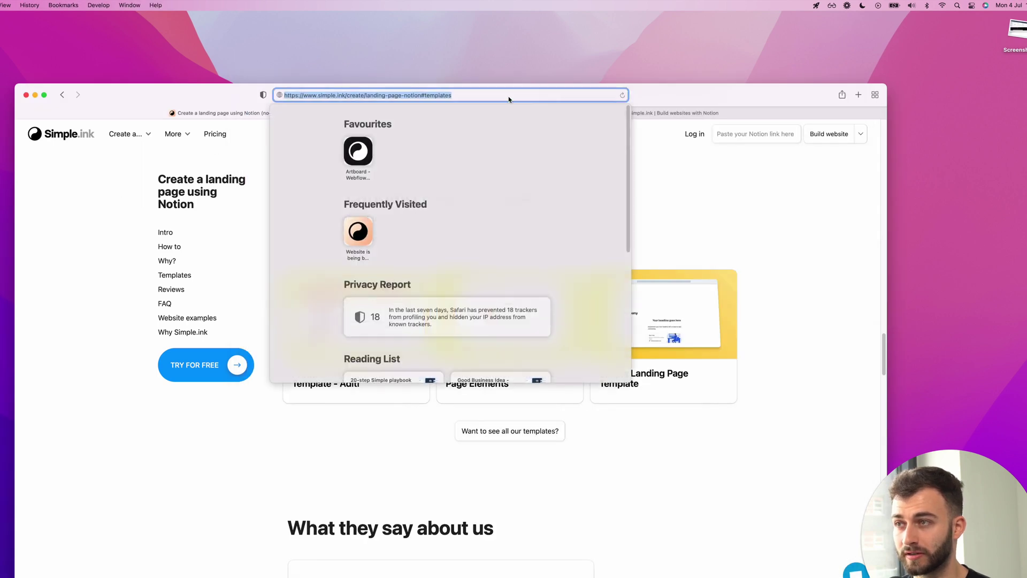
key(super+Tab)
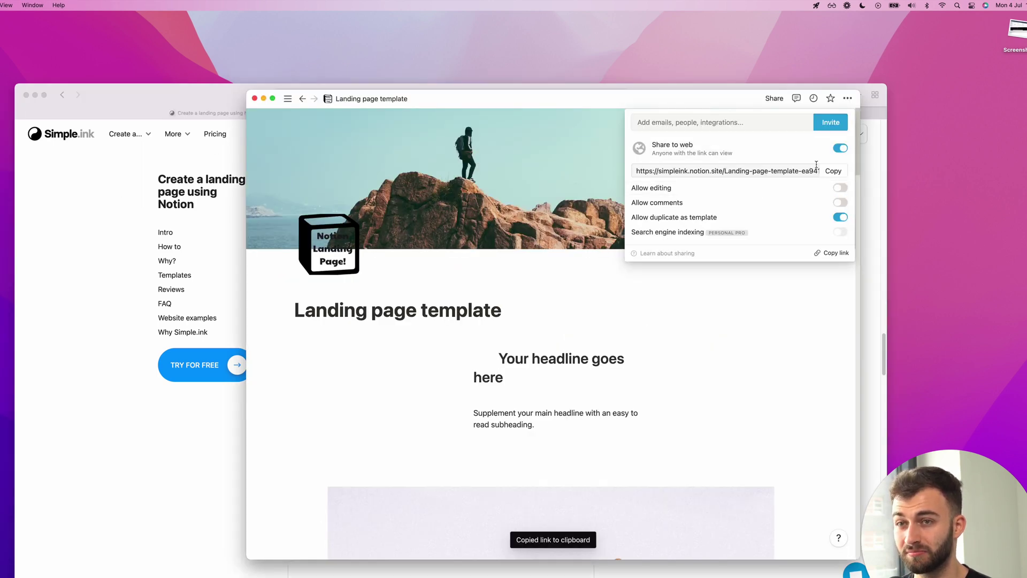
click(830, 172)
key(super+Tab)
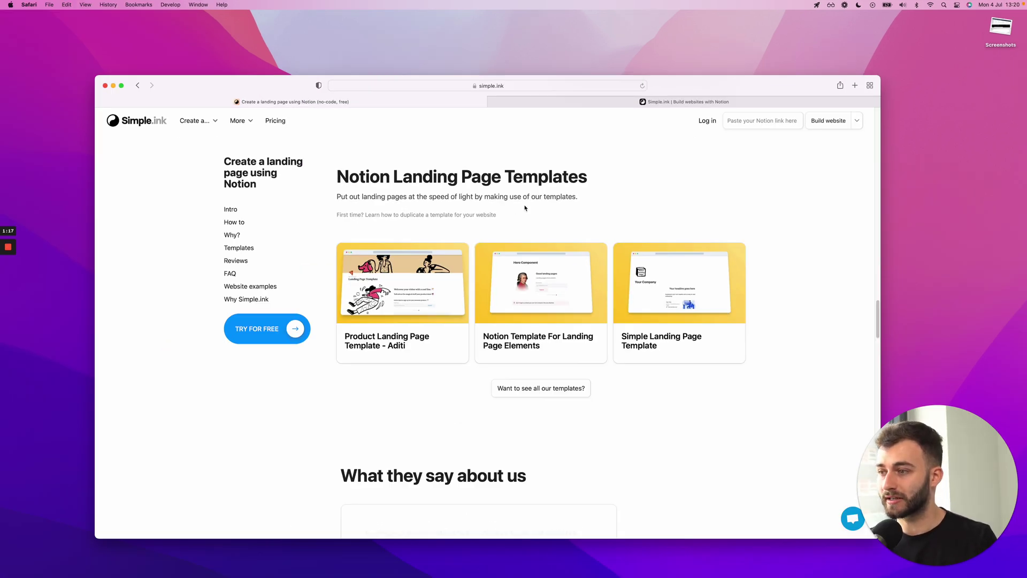
Paste the Notion template's public link into the hero link field, submit it, and reach Your websites
click(759, 123)
scroll(478, 263, up, 15)
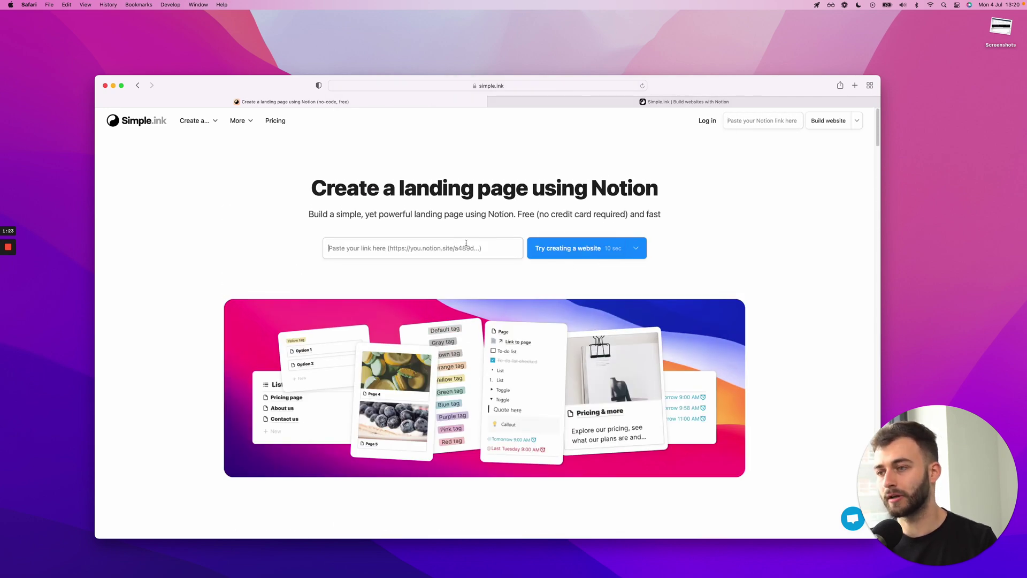
right_click(458, 250)
click(470, 267)
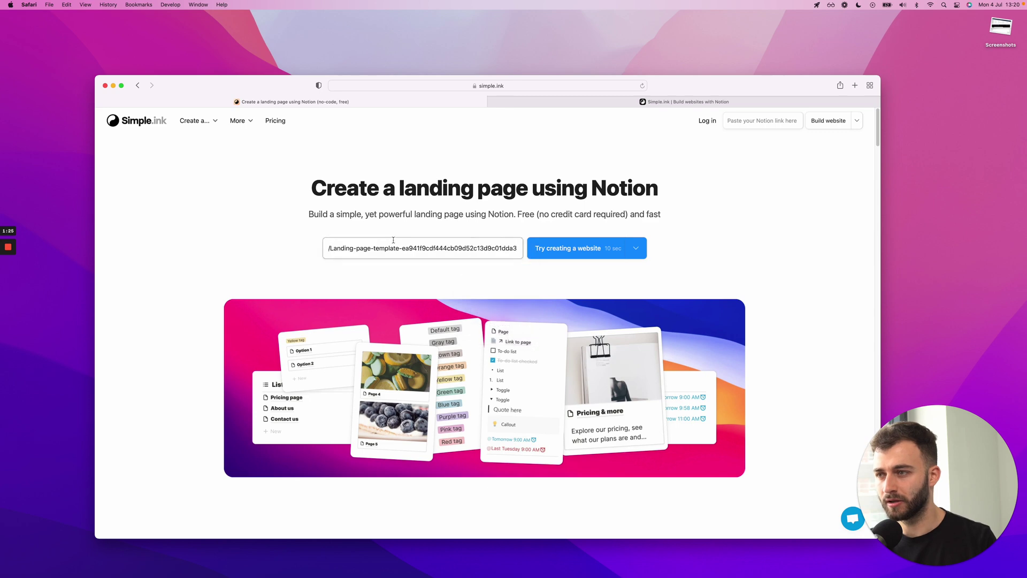
click(545, 248)
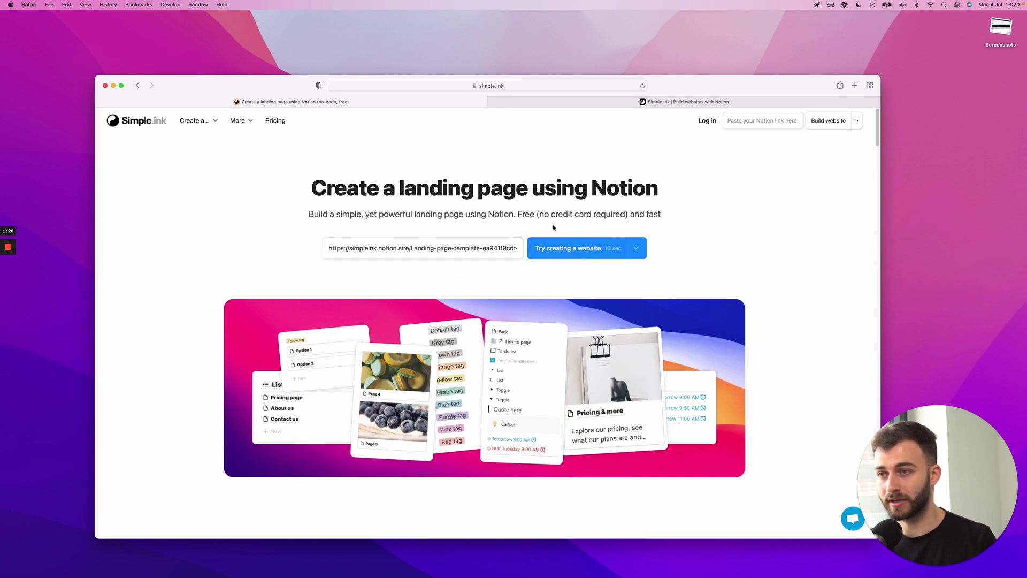
click(554, 106)
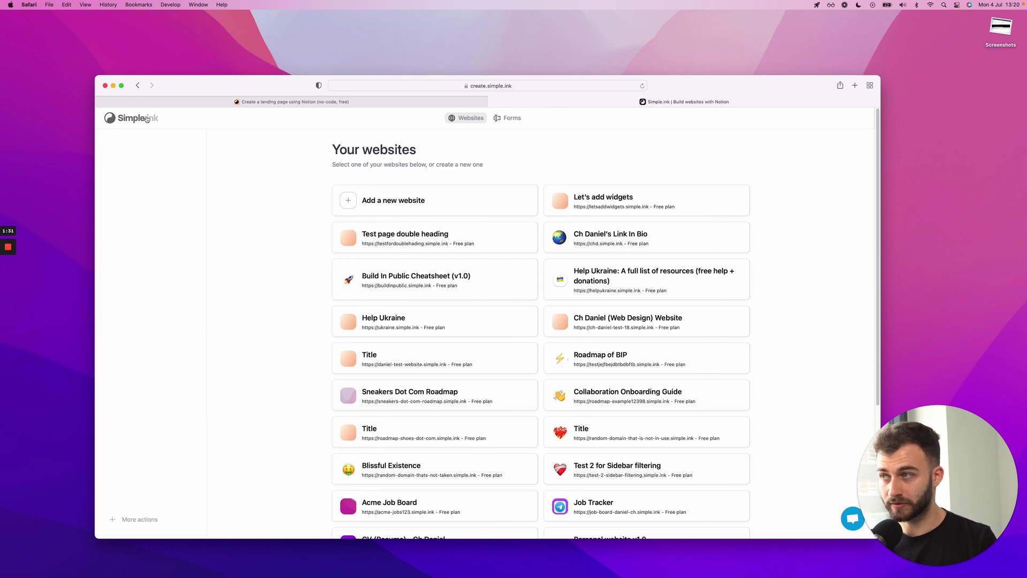
Add a new website from the pasted Notion link on subdomain landingpage-12345 and launch it
click(294, 101)
click(627, 103)
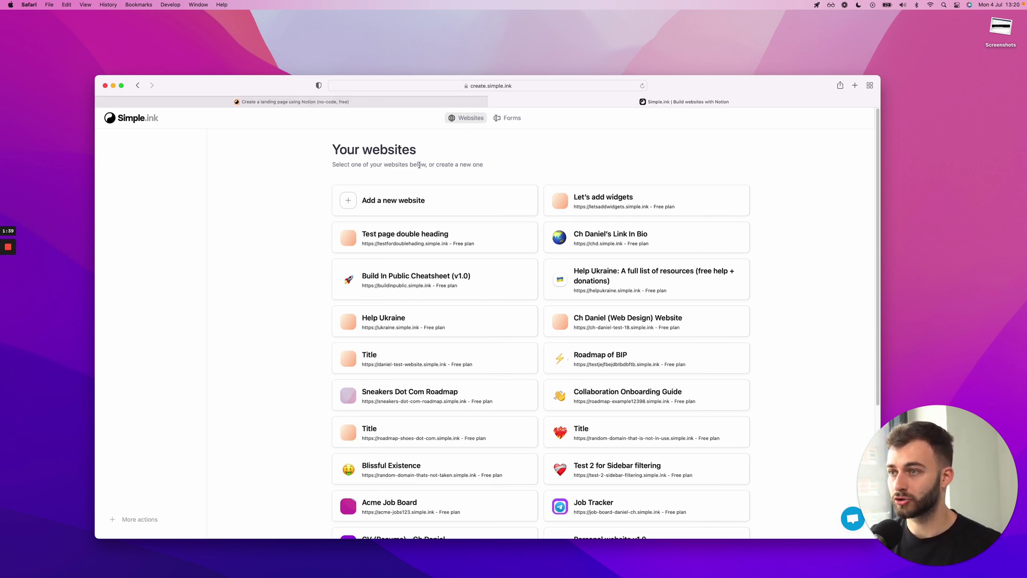
click(432, 200)
click(407, 233)
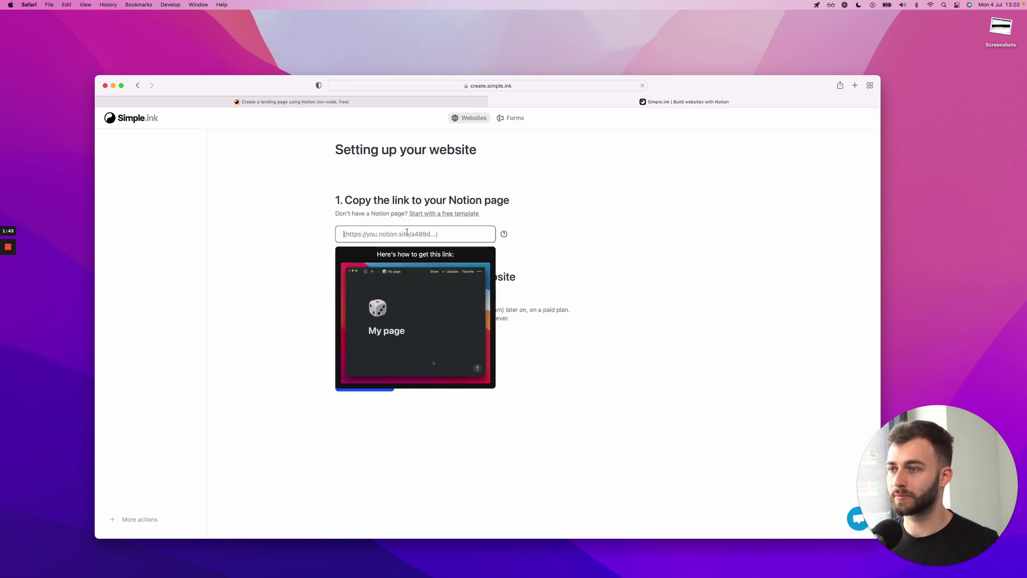
key(super+v)
click(396, 293)
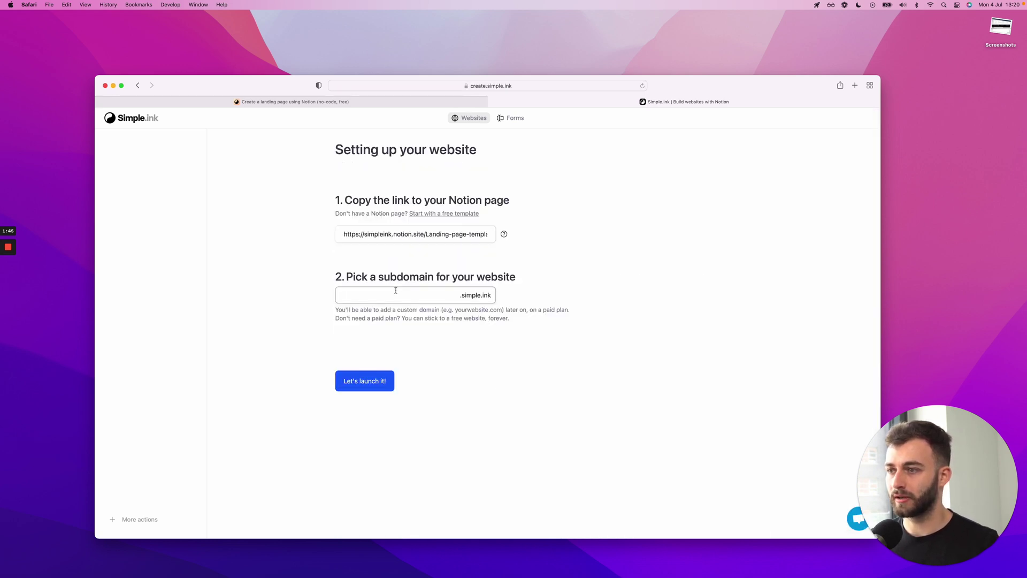
text(landingpage-12345)
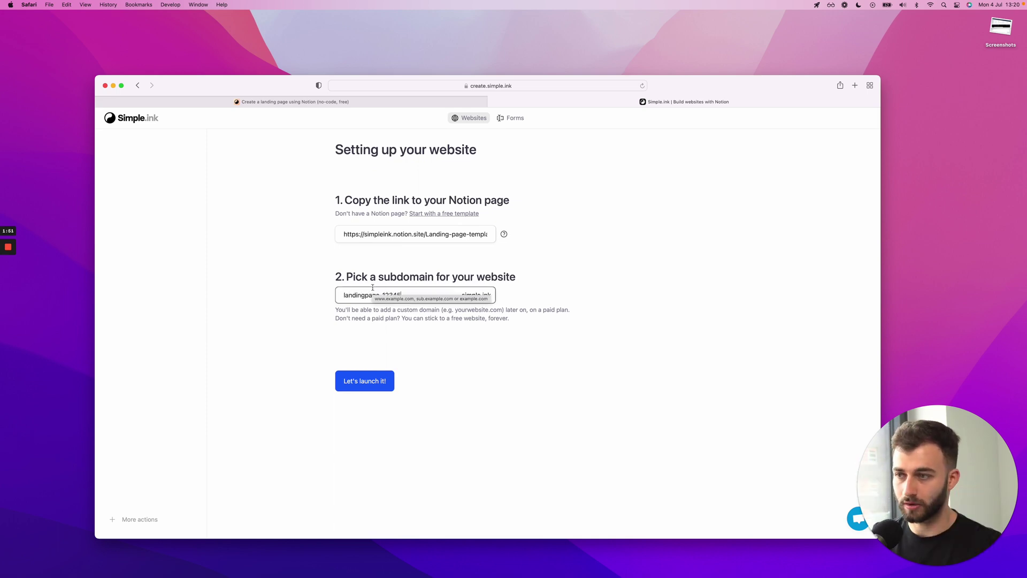
click(381, 276)
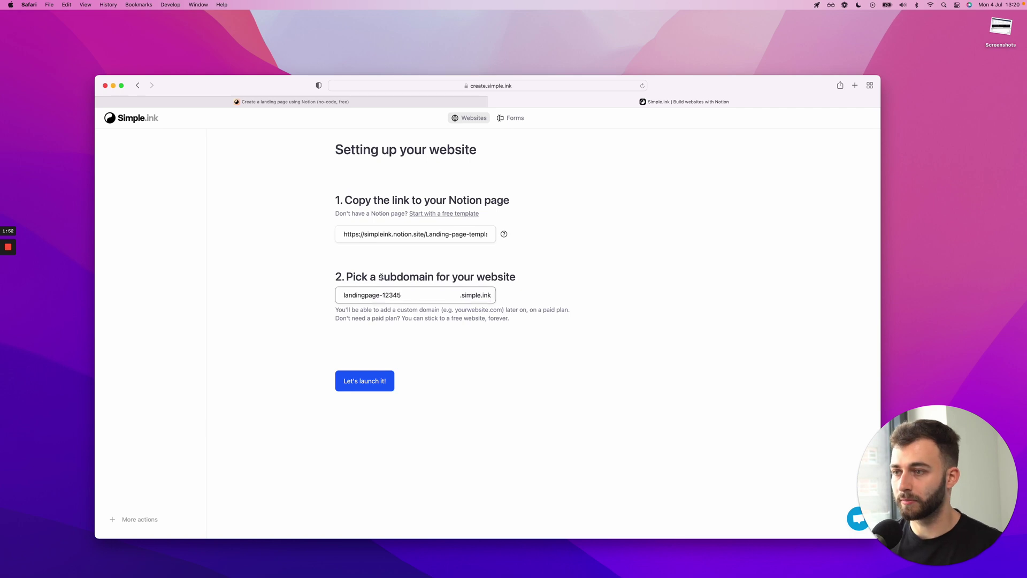
click(375, 381)
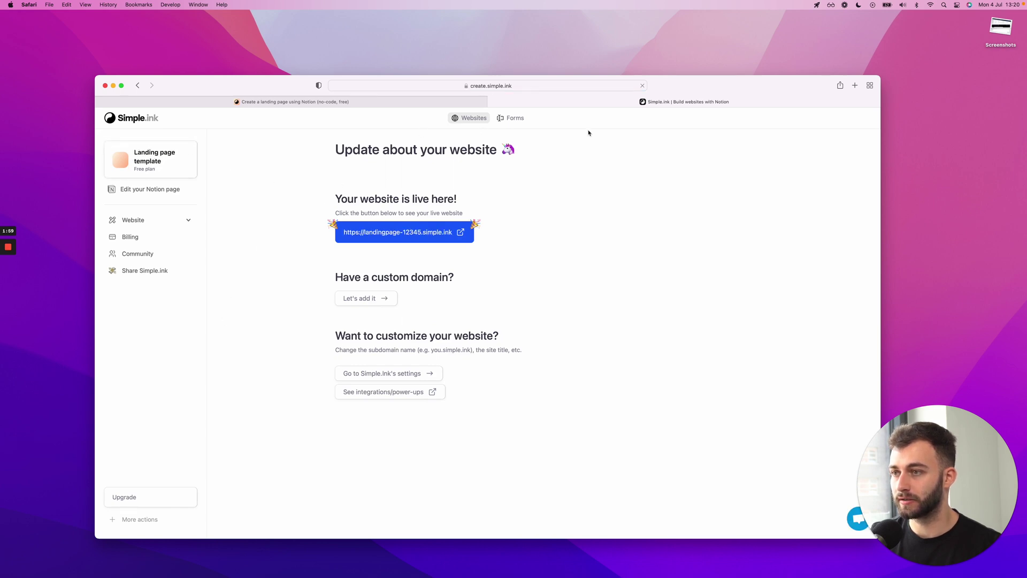
Open the live landingpage-12345.simple.ink site in a second tab and compare it with the Notion template
click(374, 231)
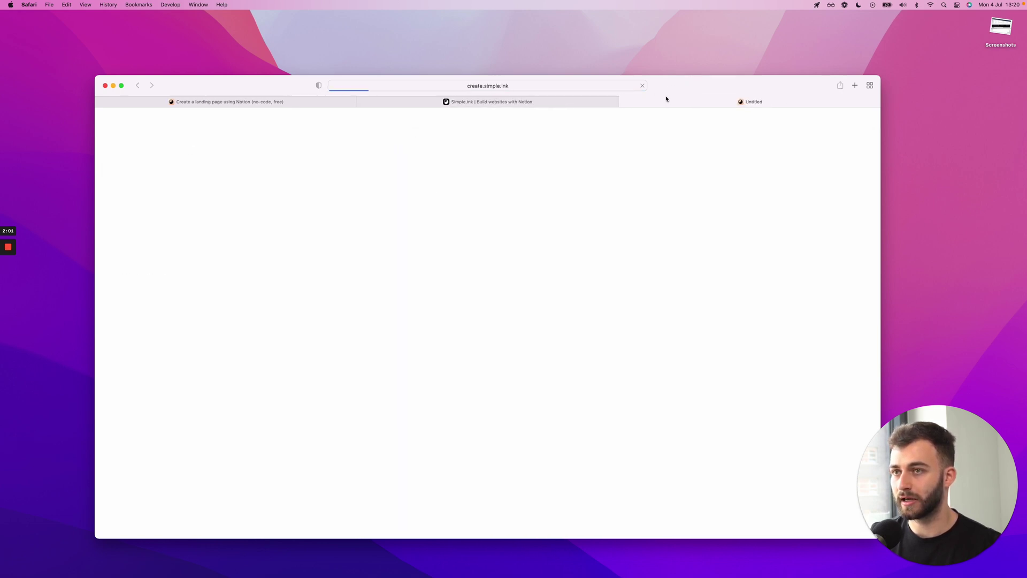
drag(669, 100, 437, 102)
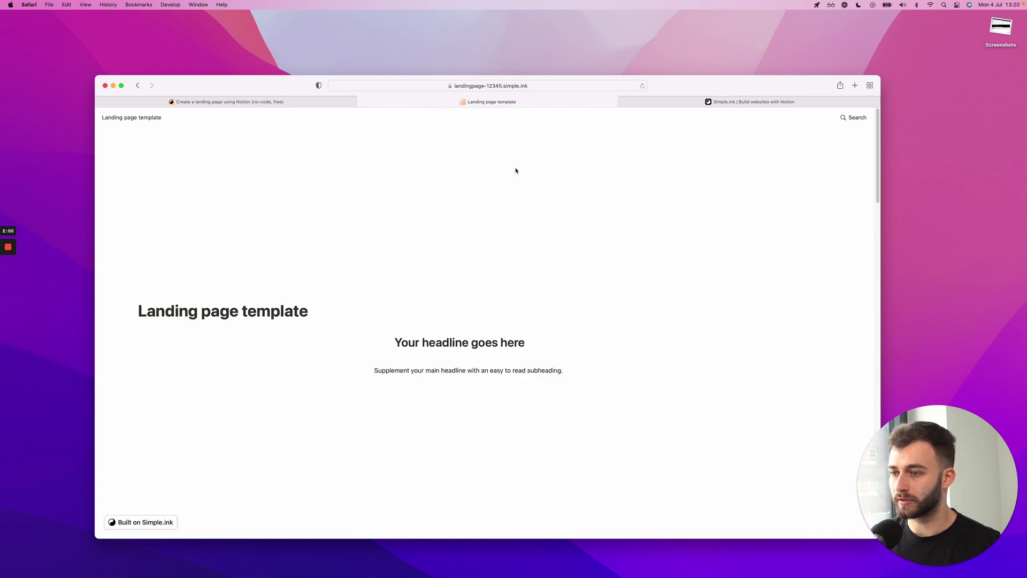
key(super+Tab)
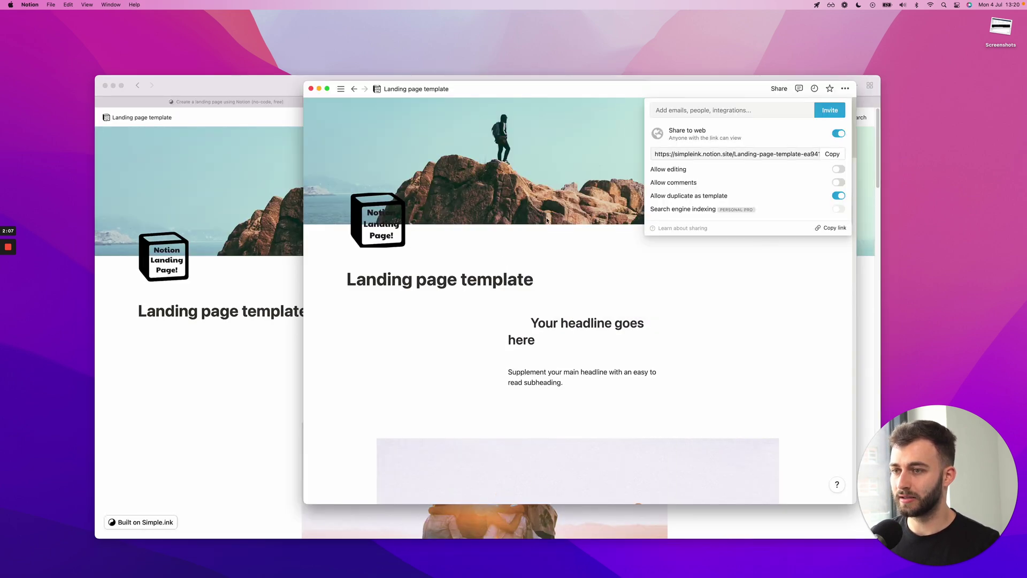
click(516, 282)
scroll(517, 282, down, 3)
scroll(517, 282, up, 2)
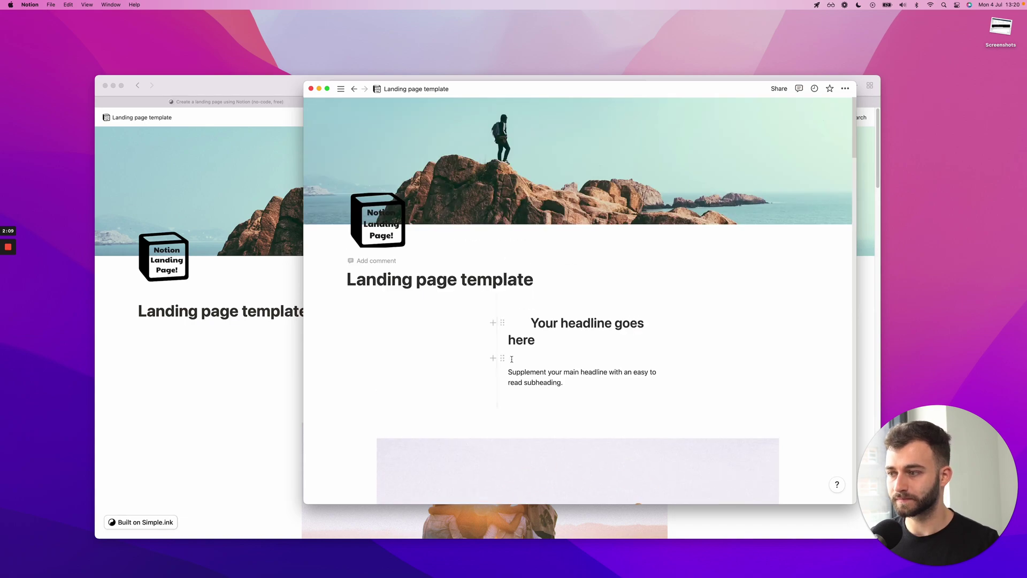
scroll(515, 321, down, 10)
scroll(516, 350, up, 10)
Scroll the published site down to its closing call to action and back up
key(super+Tab)
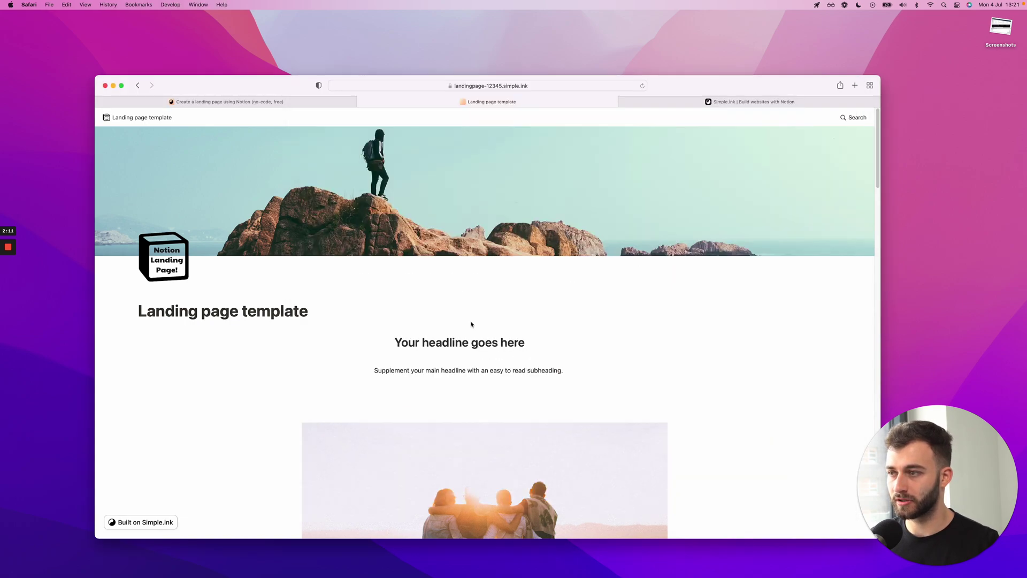
scroll(470, 321, down, 8)
scroll(471, 321, down, 15)
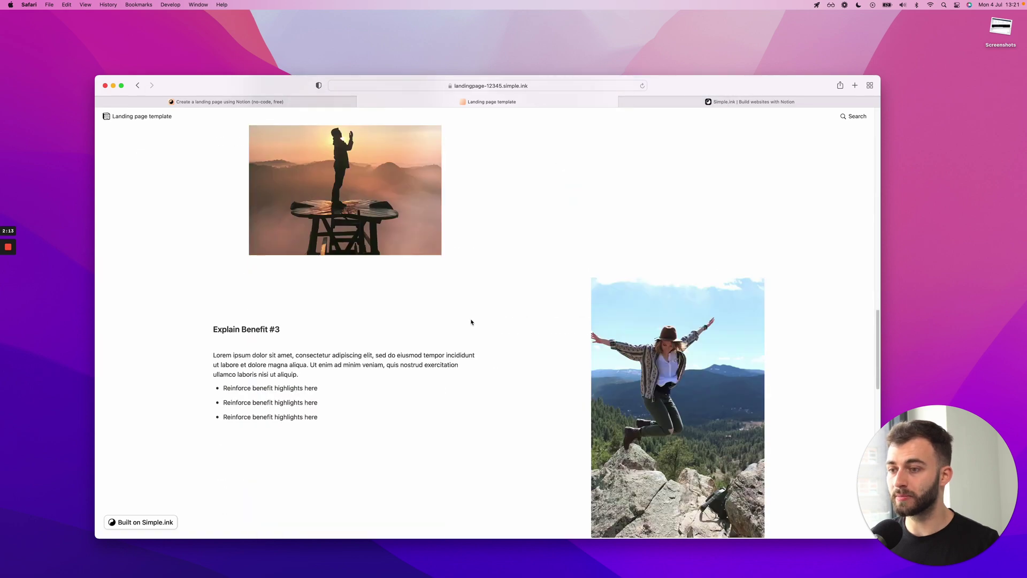
scroll(471, 321, down, 15)
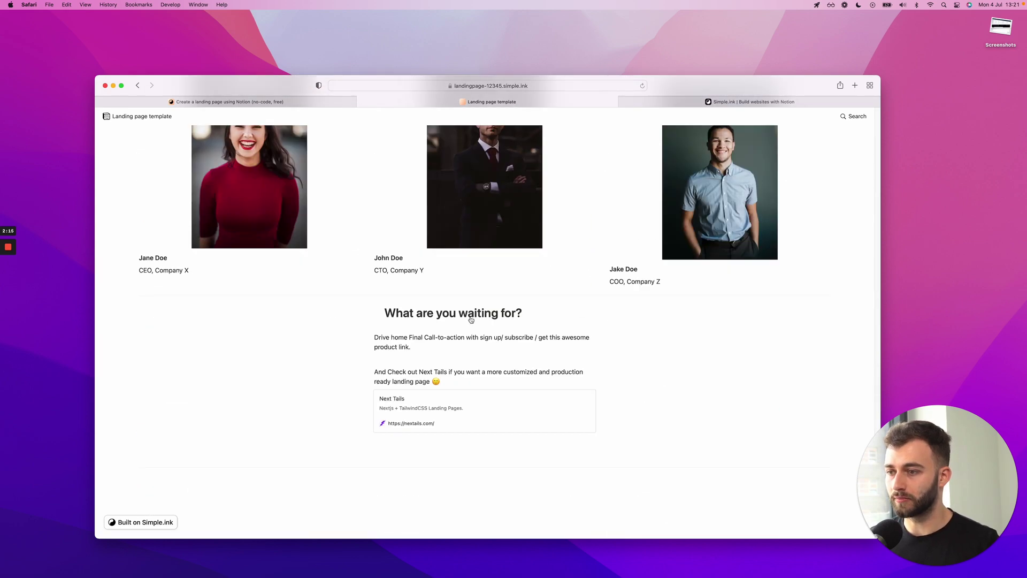
scroll(471, 319, up, 20)
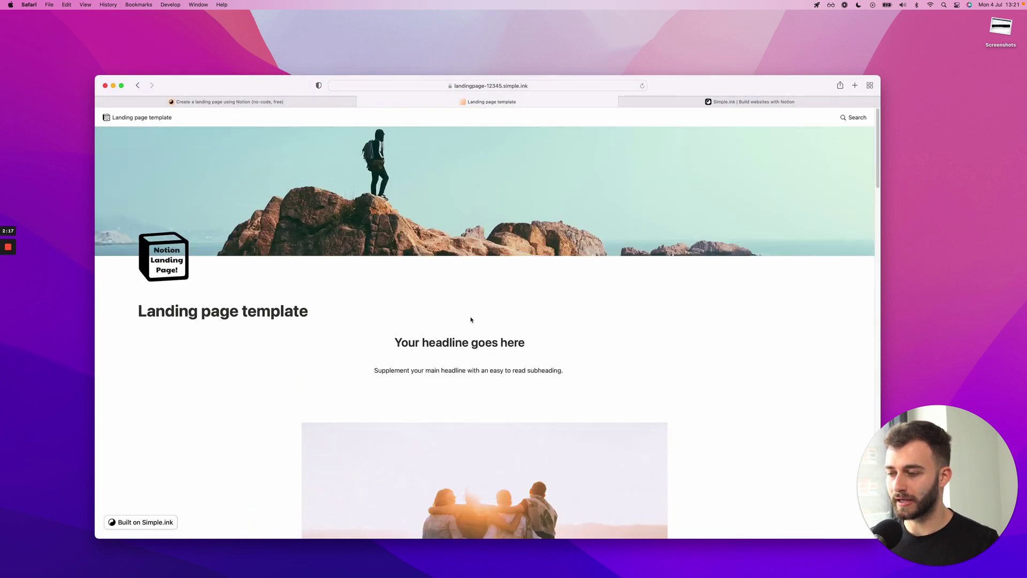
Replace the placeholder headline with 'Create landing pages with Notion' and widen its column to one line
key(super+Tab)
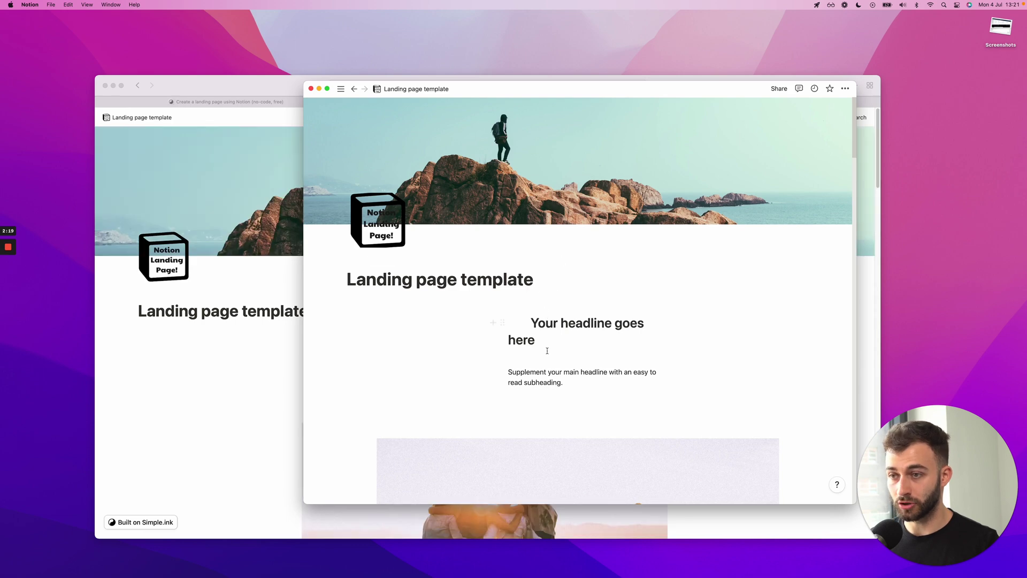
key(super+a)
text(Create )
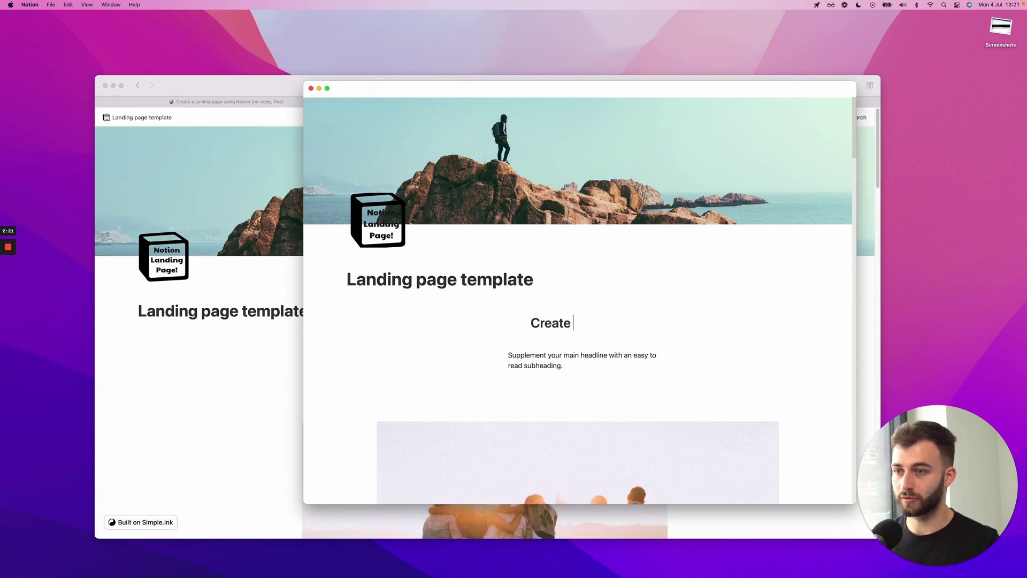
text(landing pa)
key(BackSpace)
key(BackSpace)
text(pages w)
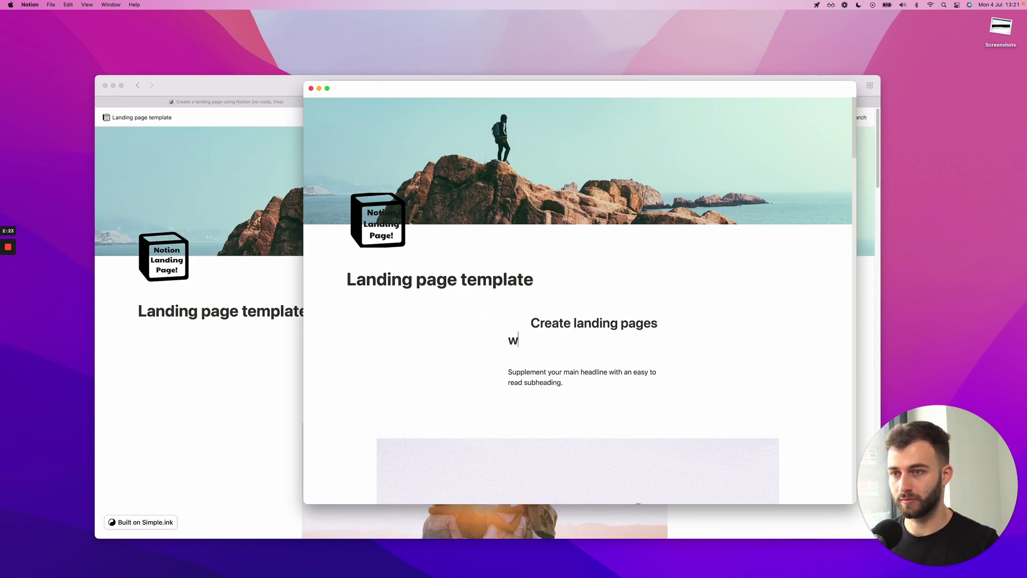
text(ith Notion)
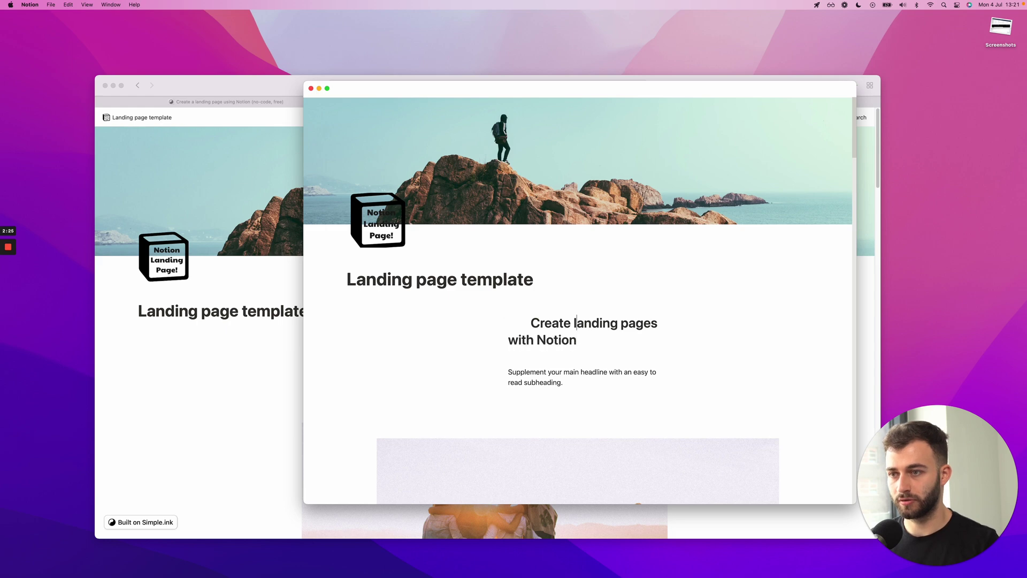
key(BackSpace)
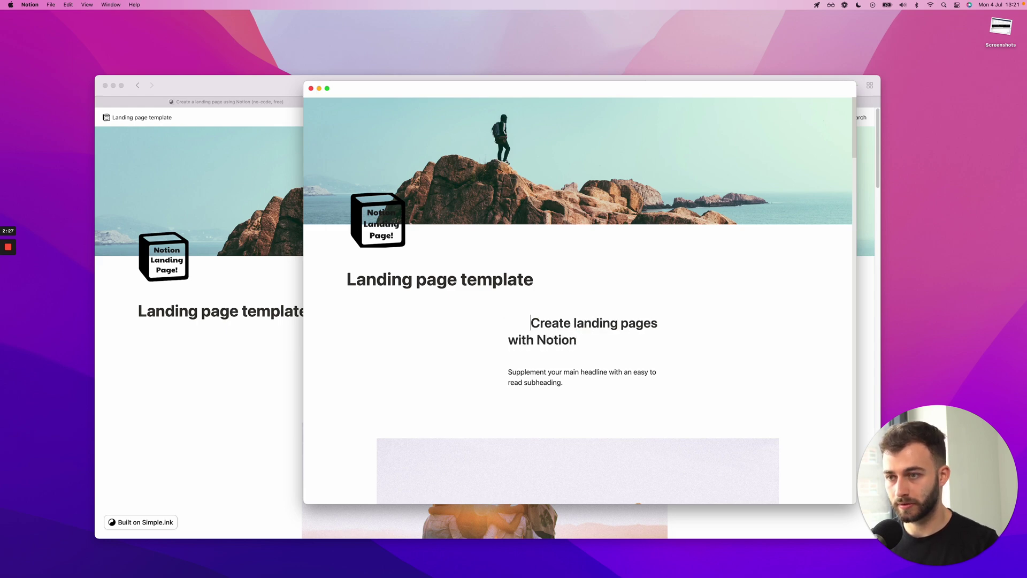
click(530, 323)
key(BackSpace)
key(BackSpace)
key(BackSpace)
key(BackSpace)
key(BackSpace)
key(BackSpace)
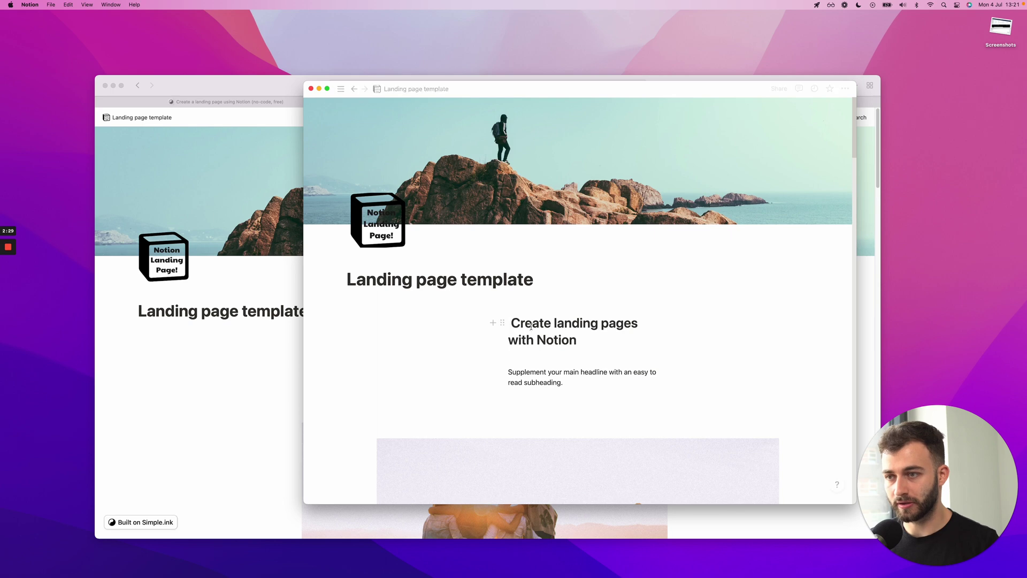
drag(495, 343, 440, 343)
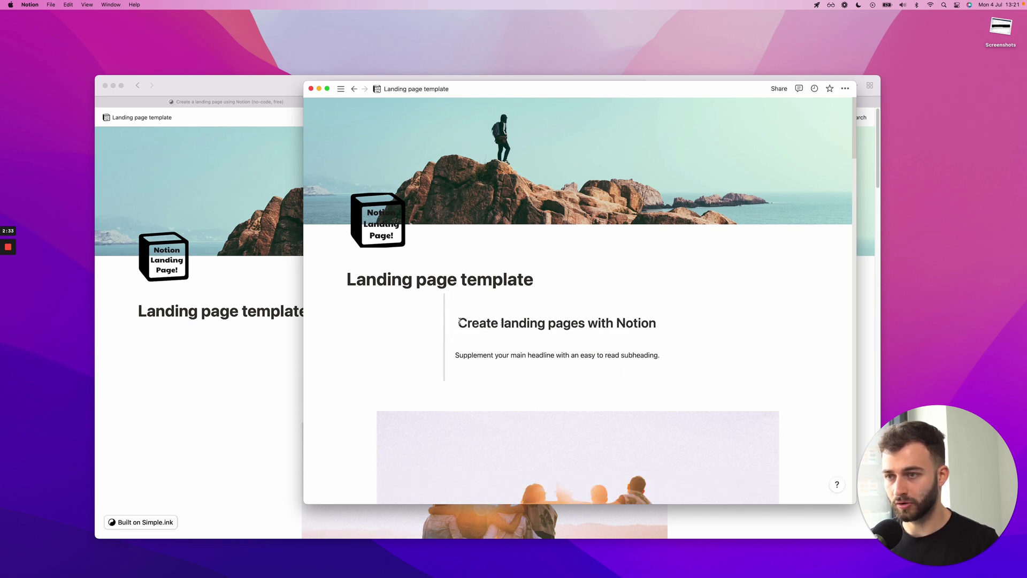
Reload the live landingpage-12345 site and check the headline now reads 'Create landing pages with Notion'
click(298, 347)
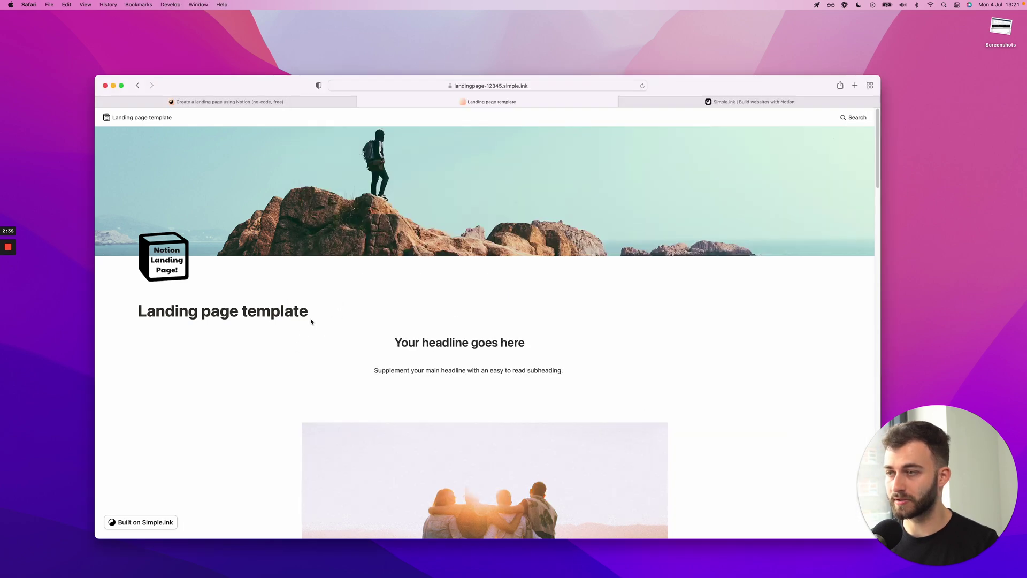
key(super+r)
key(super+r)
key(super+r)
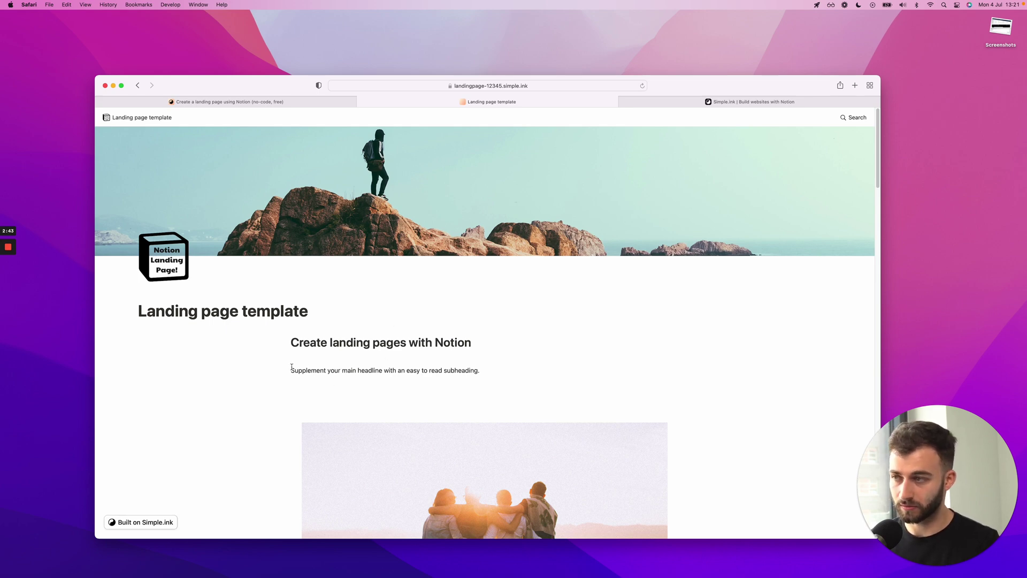
scroll(317, 347, down, 4)
scroll(434, 270, up, 3)
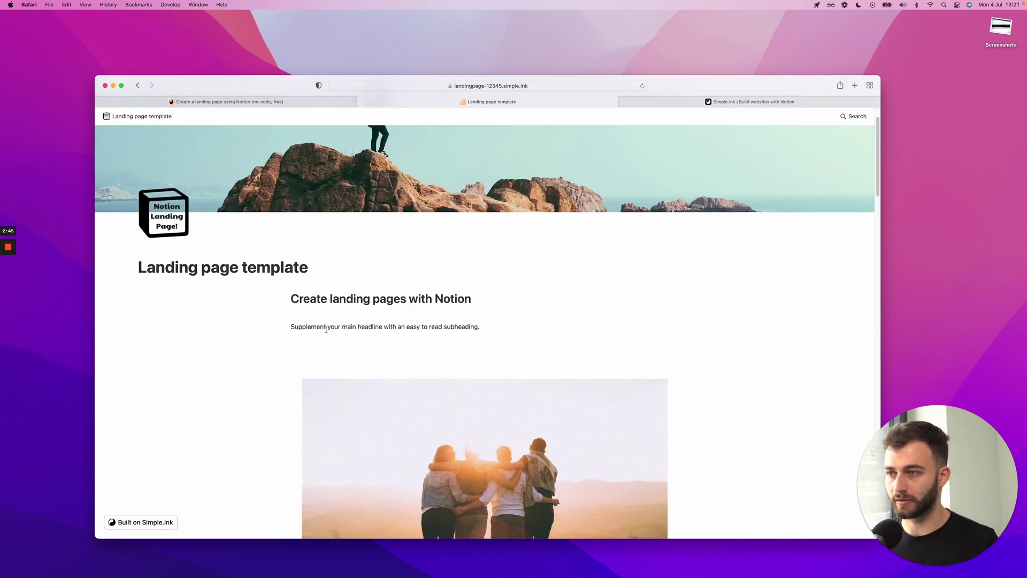
scroll(337, 321, up, 2)
scroll(608, 153, down, 3)
scroll(595, 237, up, 3)
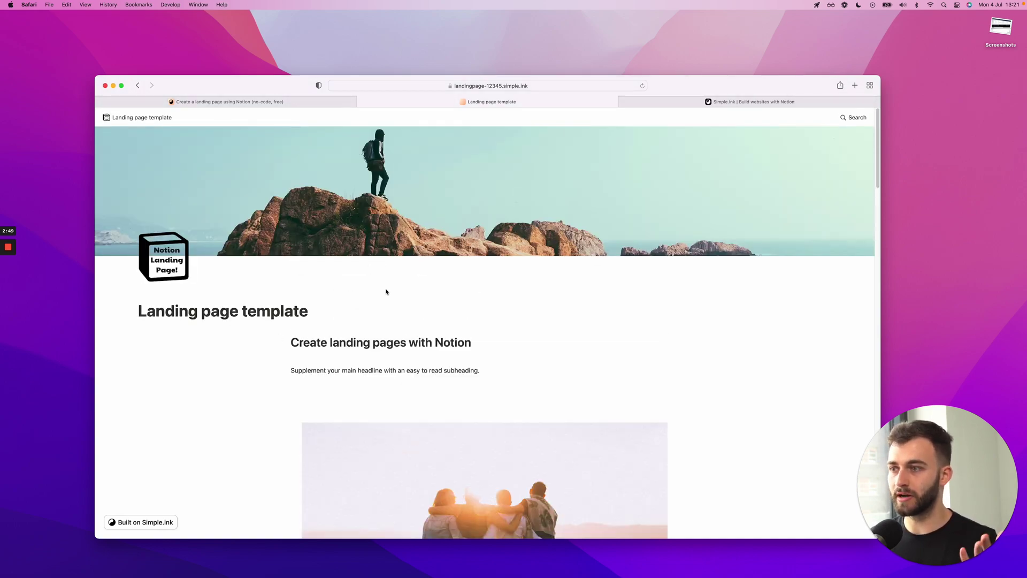
Browse the Notion landing page maker overview, then return to the live landingpage-12345 site
key(ctrl+Tab)
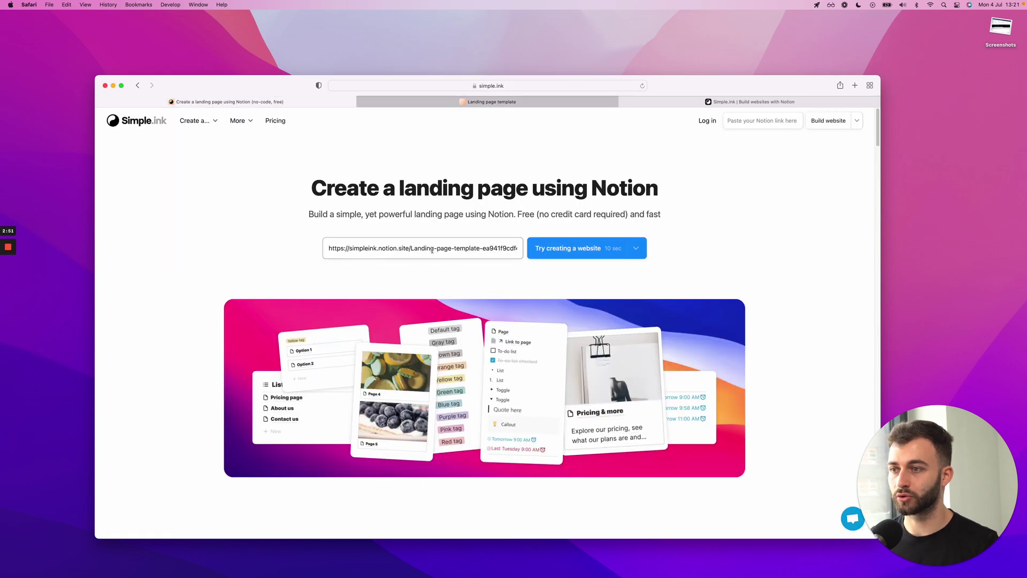
scroll(418, 267, down, 6)
scroll(433, 253, down, 5)
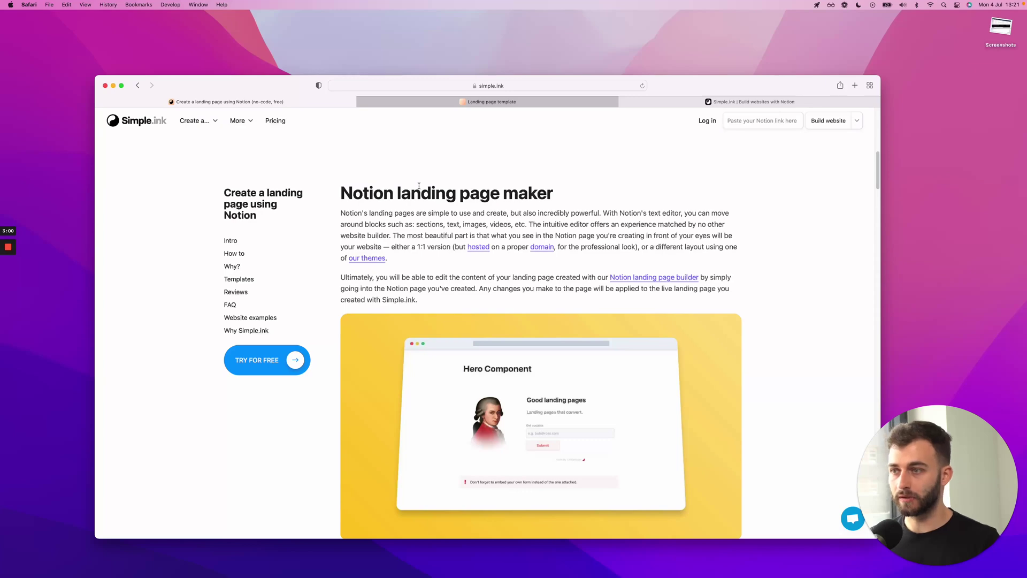
scroll(419, 185, down, 3)
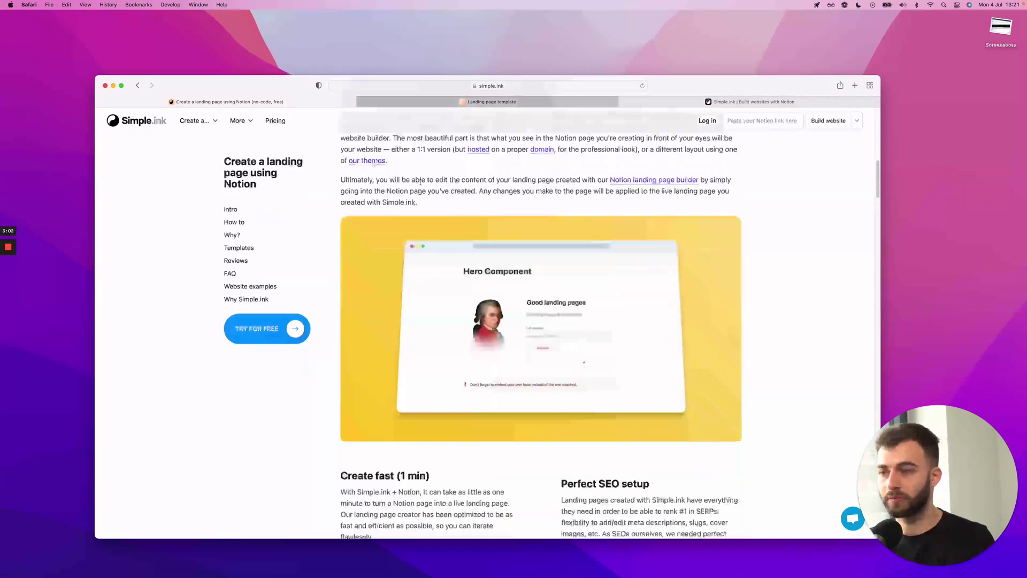
click(459, 106)
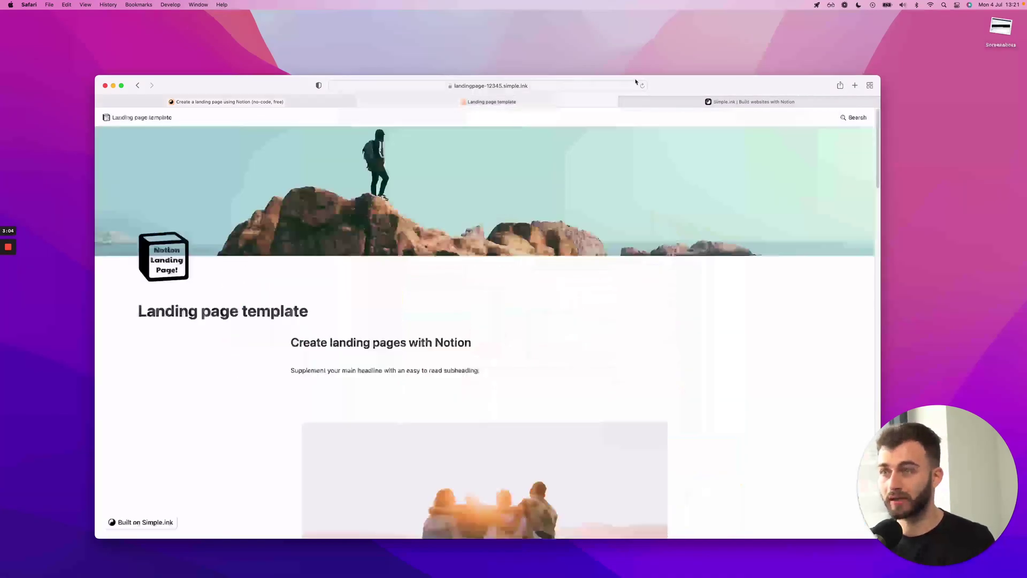
Open the integrations and power-ups catalogue and browse its Analytics, Forms and Payments cards
click(668, 101)
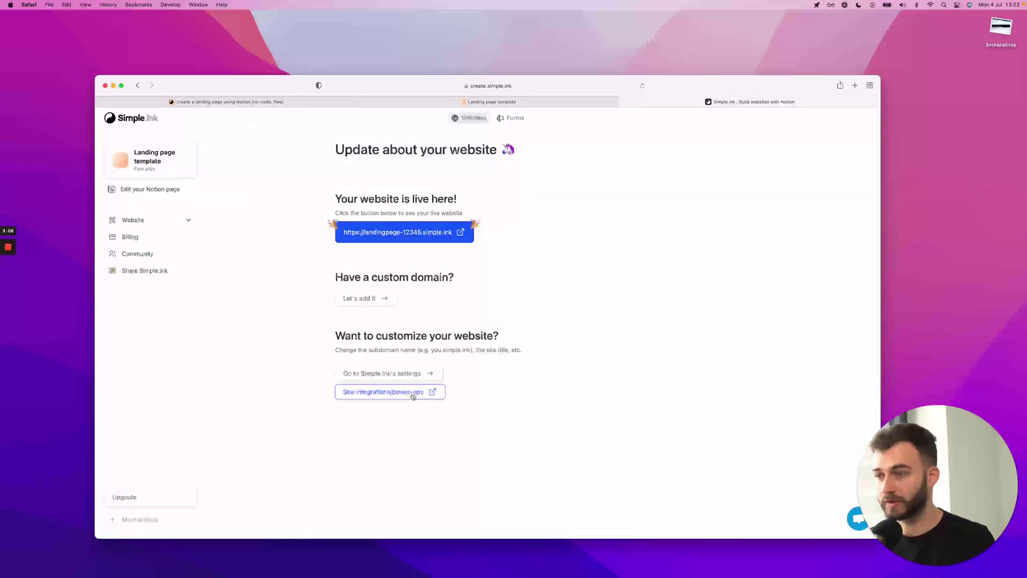
click(364, 395)
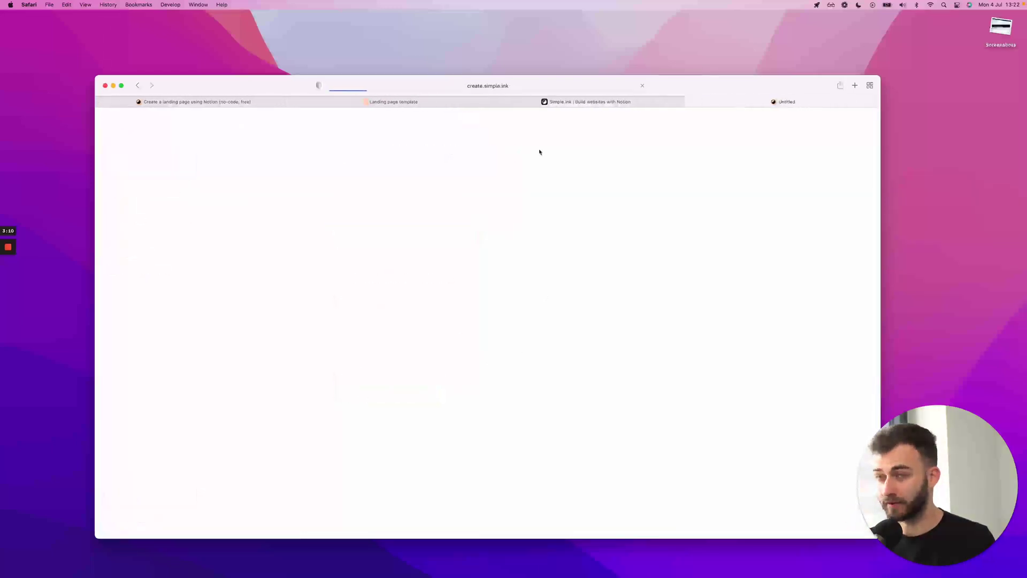
scroll(365, 315, down, 5)
scroll(365, 315, down, 2)
scroll(417, 332, up, 5)
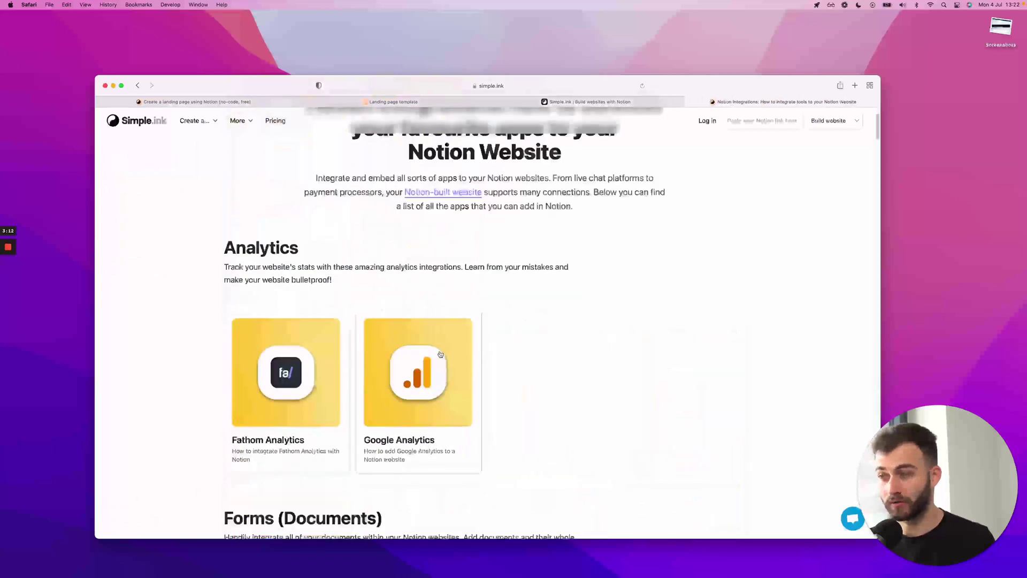
scroll(466, 353, down, 2)
scroll(591, 269, down, 10)
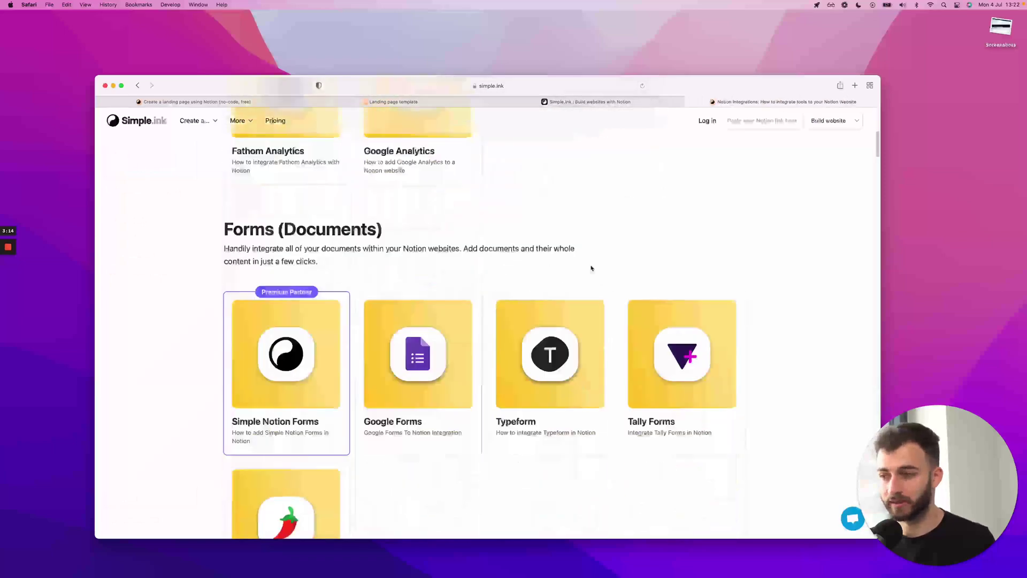
scroll(591, 268, up, 4)
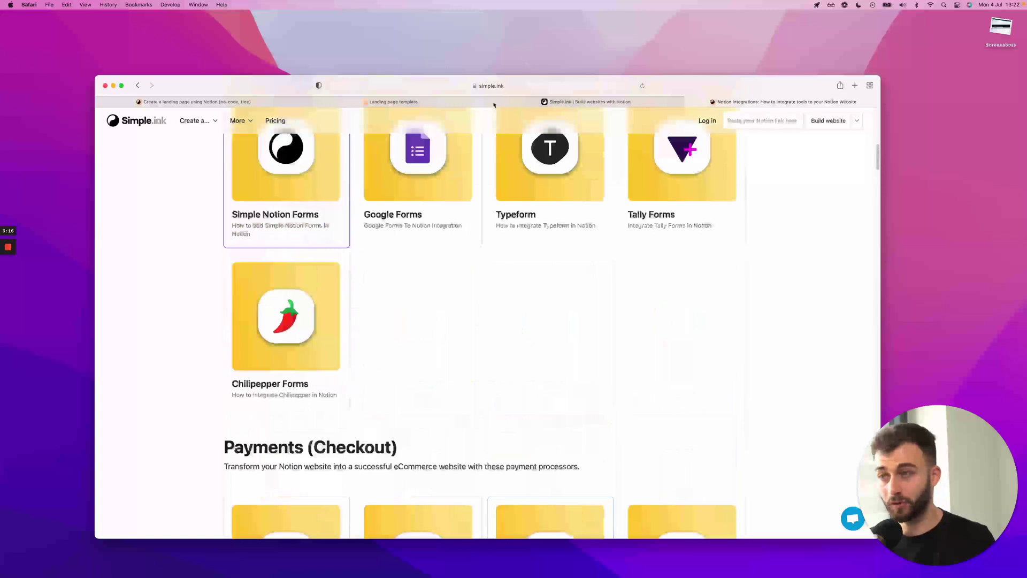
Go back to the 'Update about your website' dashboard
click(581, 103)
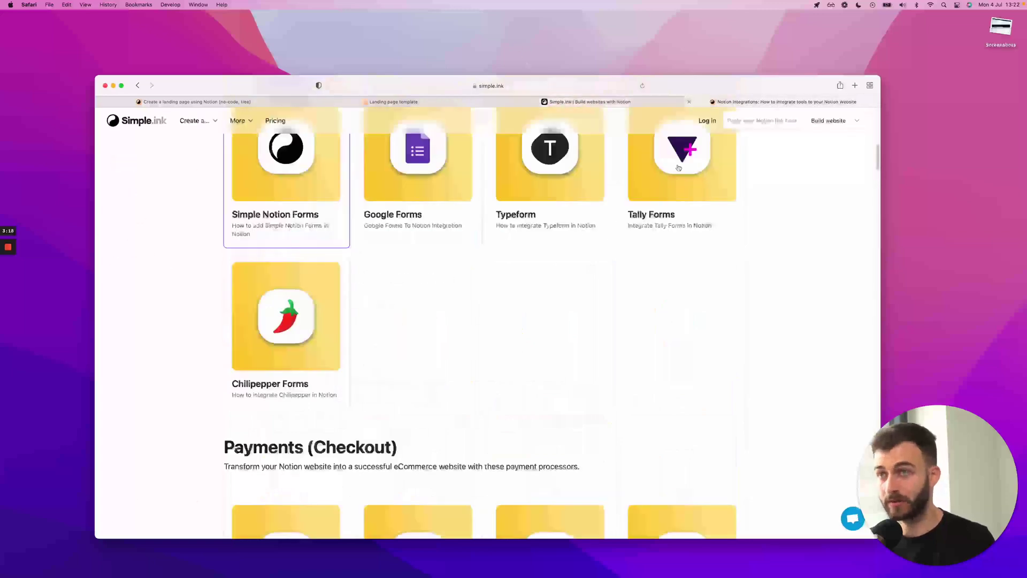
scroll(365, 334, down, 5)
scroll(566, 140, down, 3)
click(585, 103)
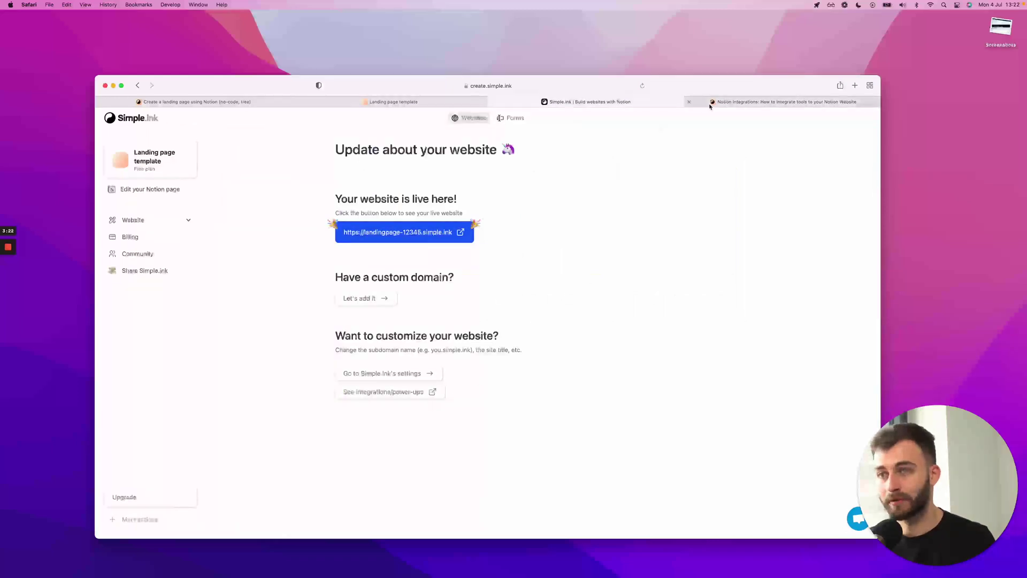
Open the Domain settings showing landingpage-12345.simple.ink and dismiss the custom-domain upgrade offer
click(158, 221)
click(157, 269)
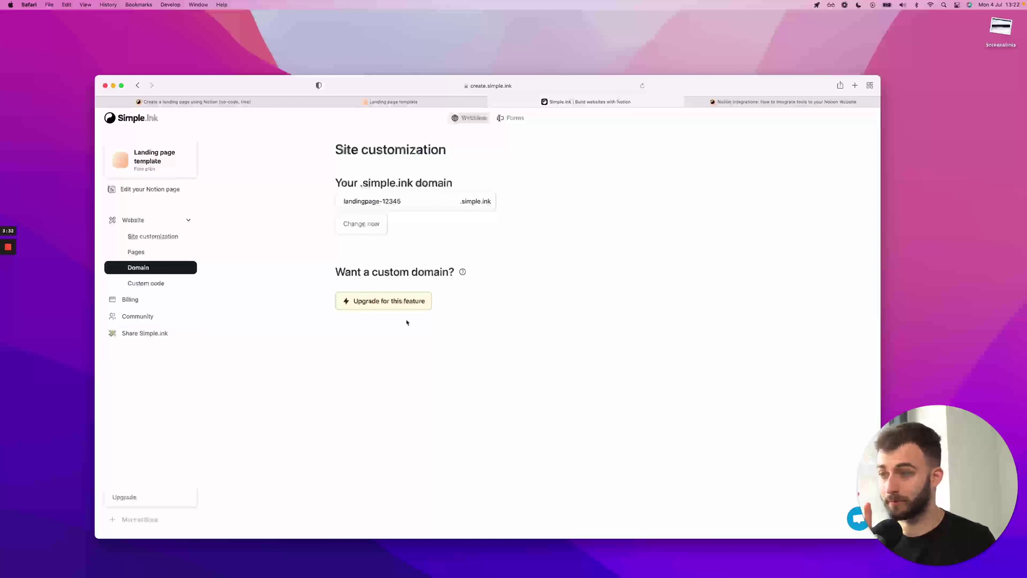
click(408, 303)
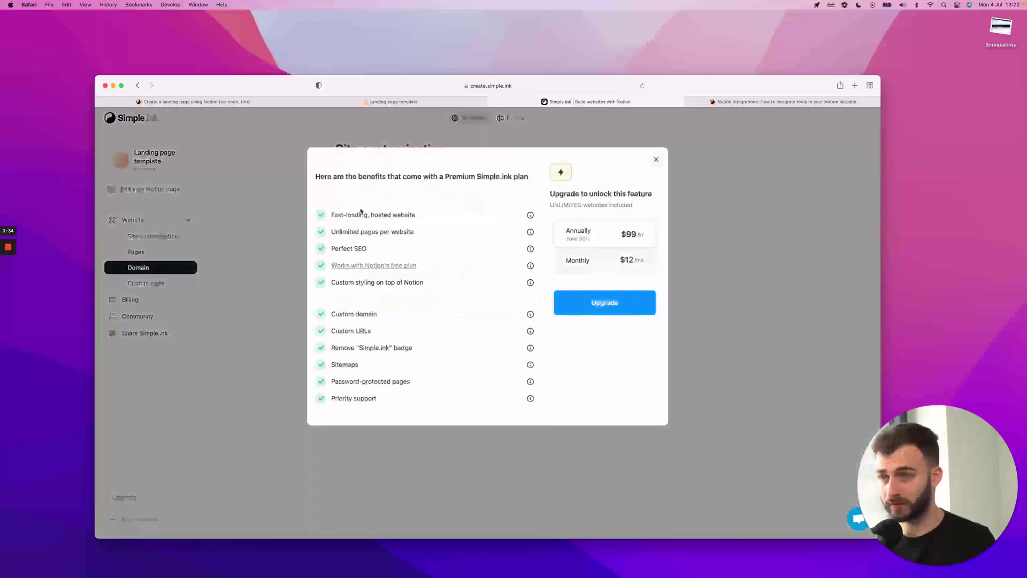
click(248, 212)
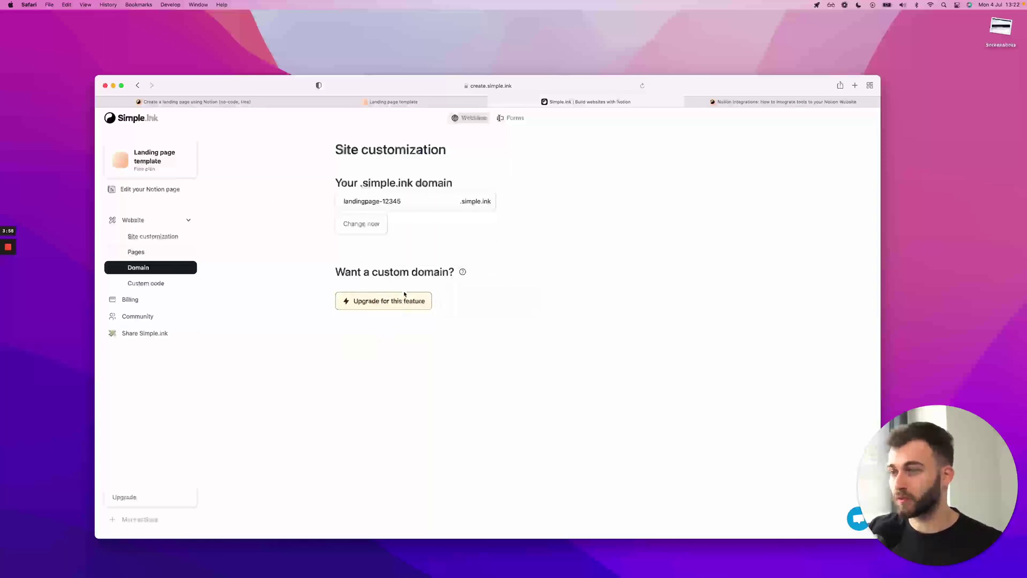
mouse_move(398, 307)
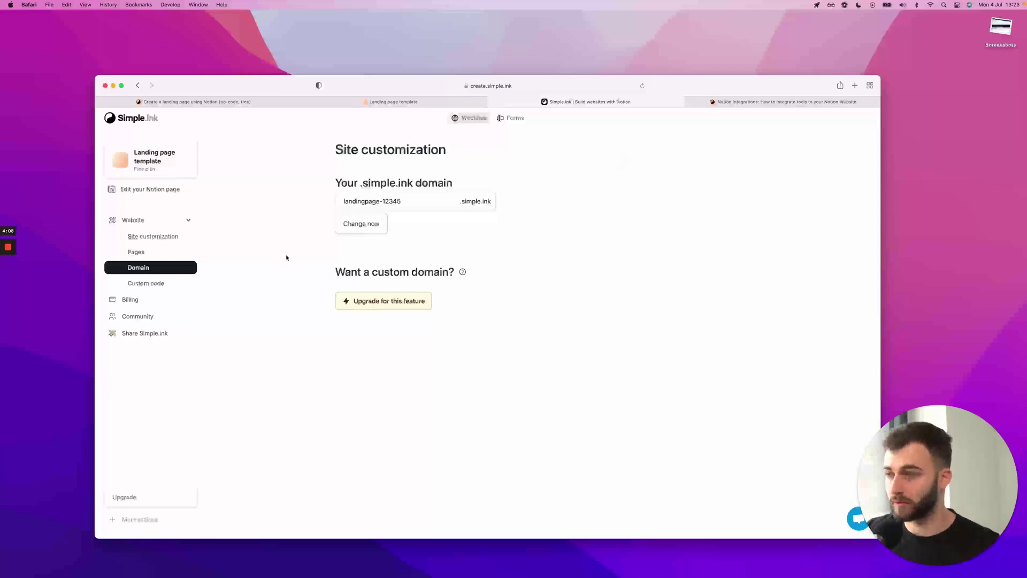
click(150, 252)
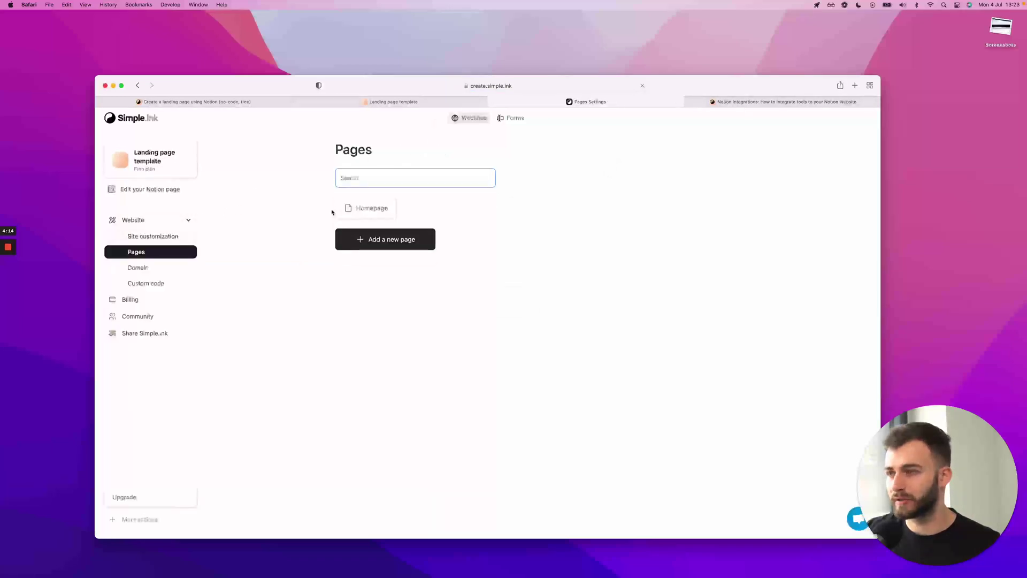
click(377, 208)
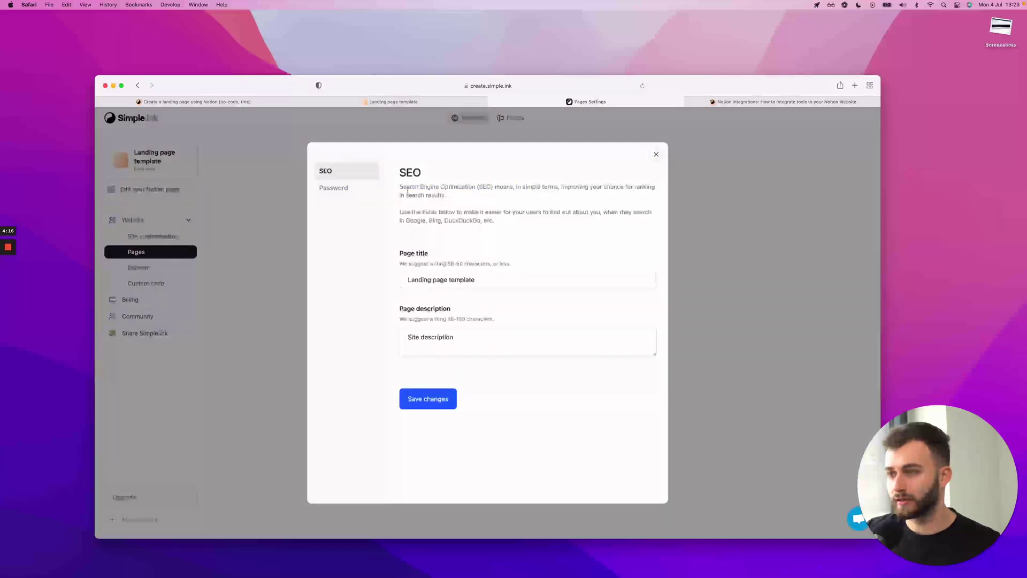
click(342, 188)
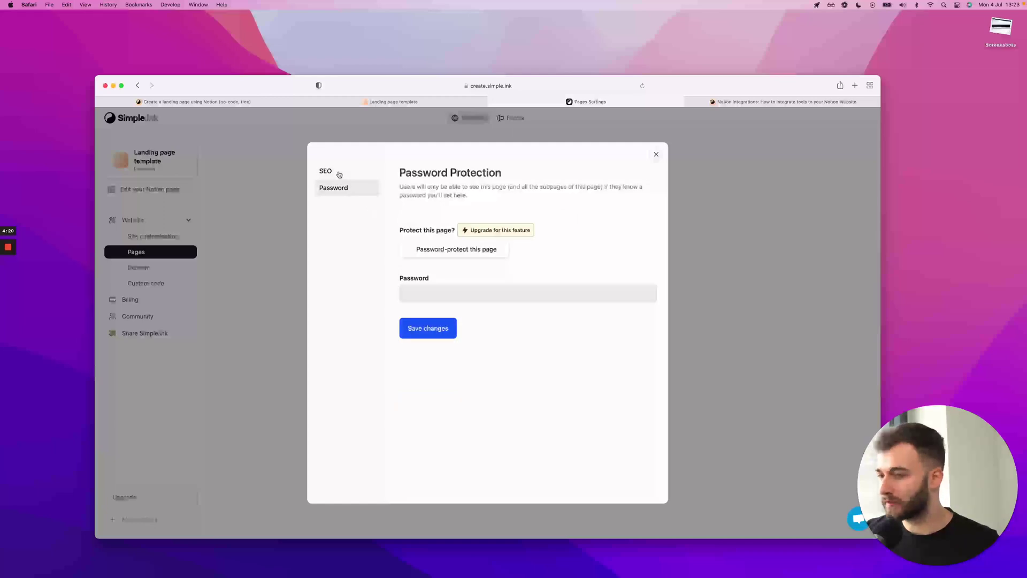
click(337, 172)
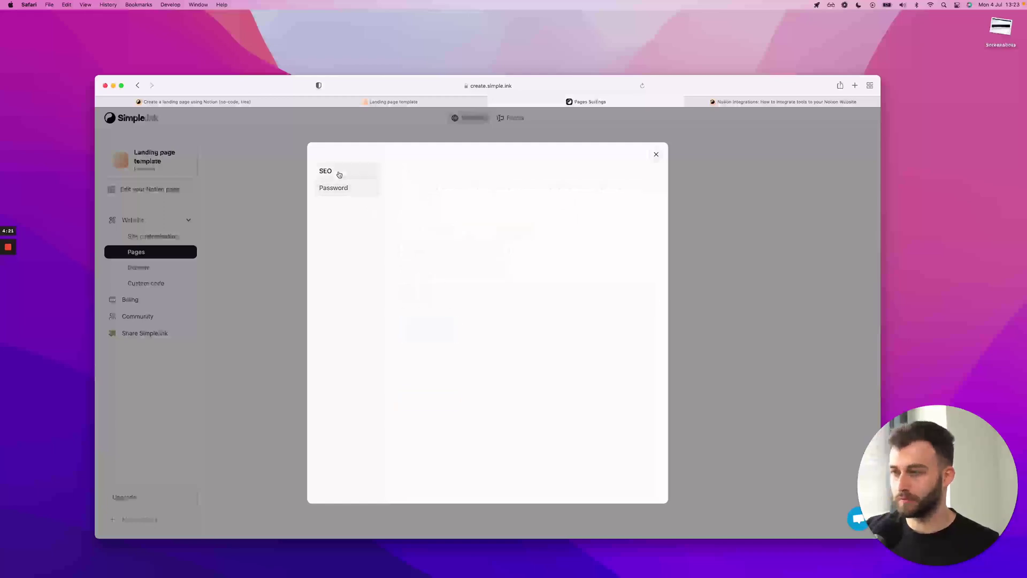
click(352, 123)
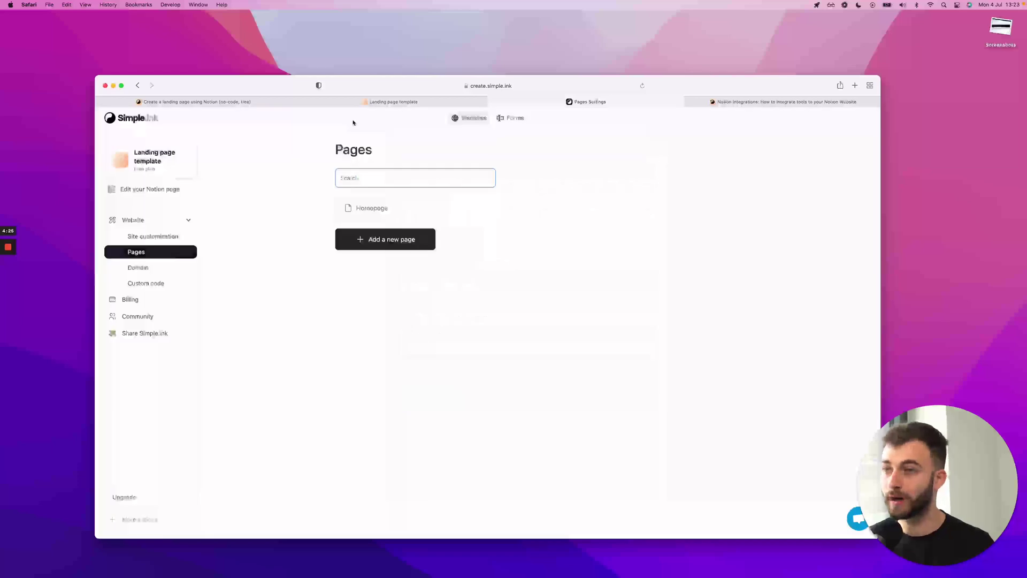
Replace the live site's address code so it ends in /pricing-2138989fd9E102930192
click(151, 236)
click(449, 104)
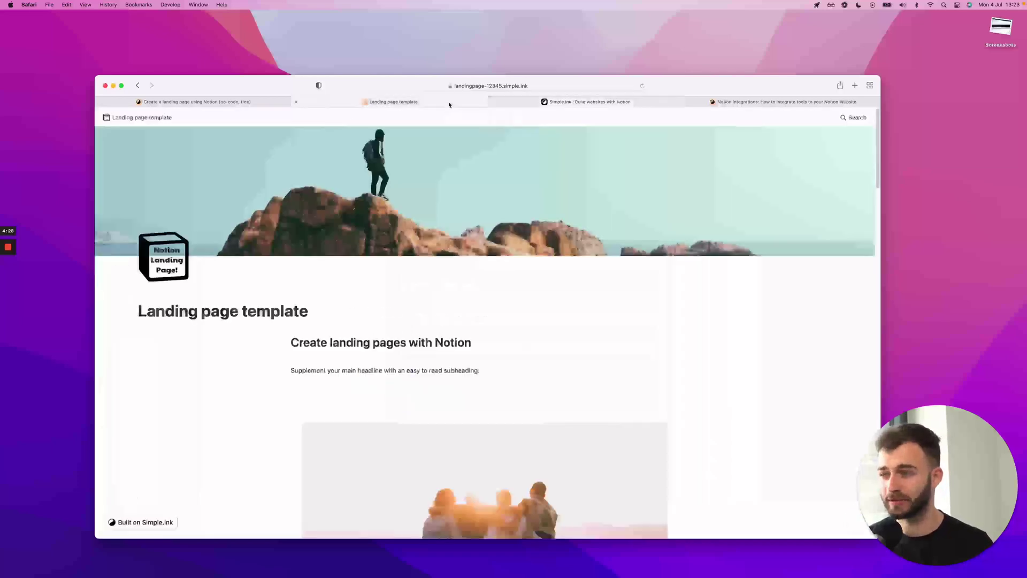
click(491, 88)
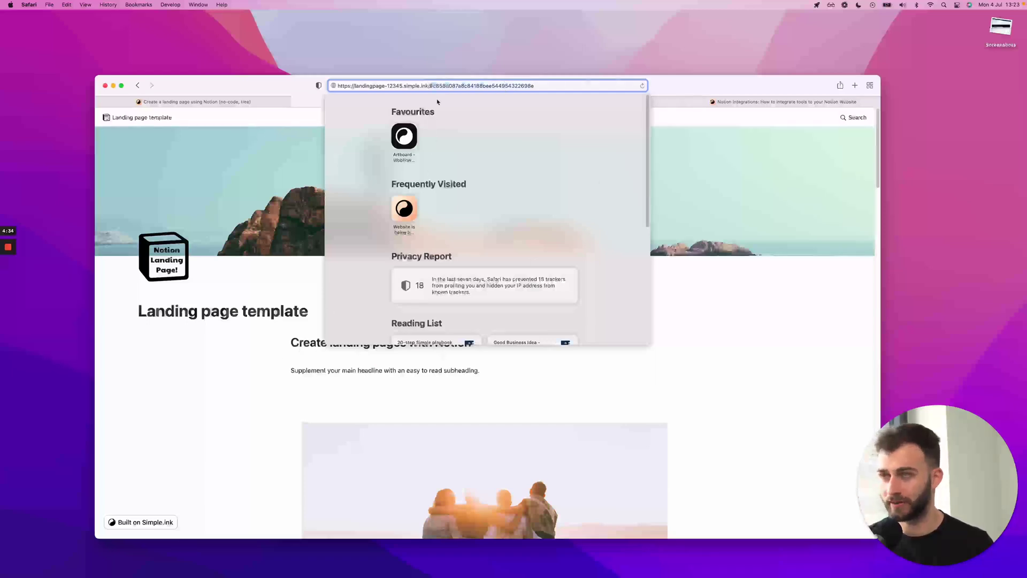
drag(431, 86, 434, 94)
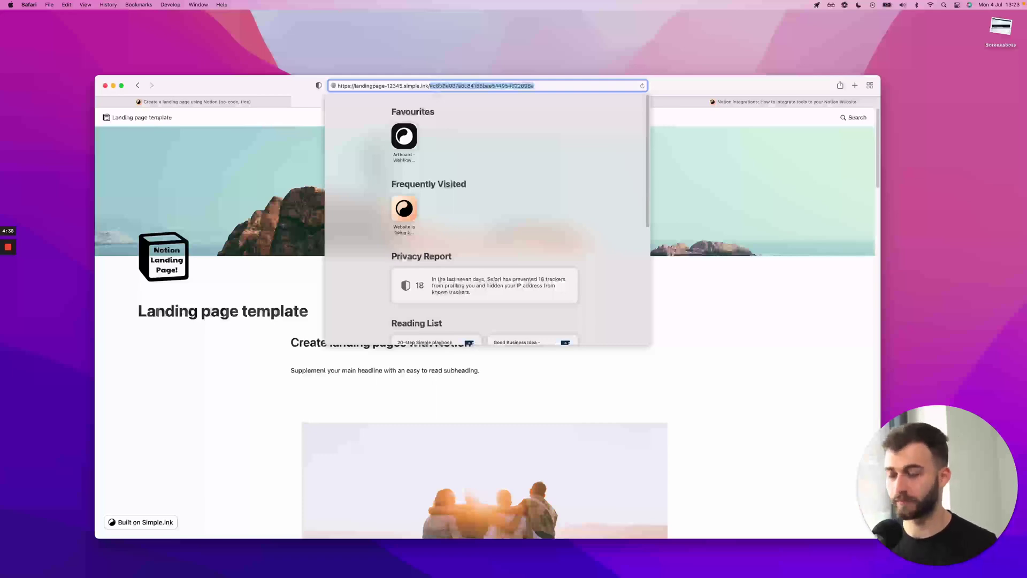
key(BackSpace)
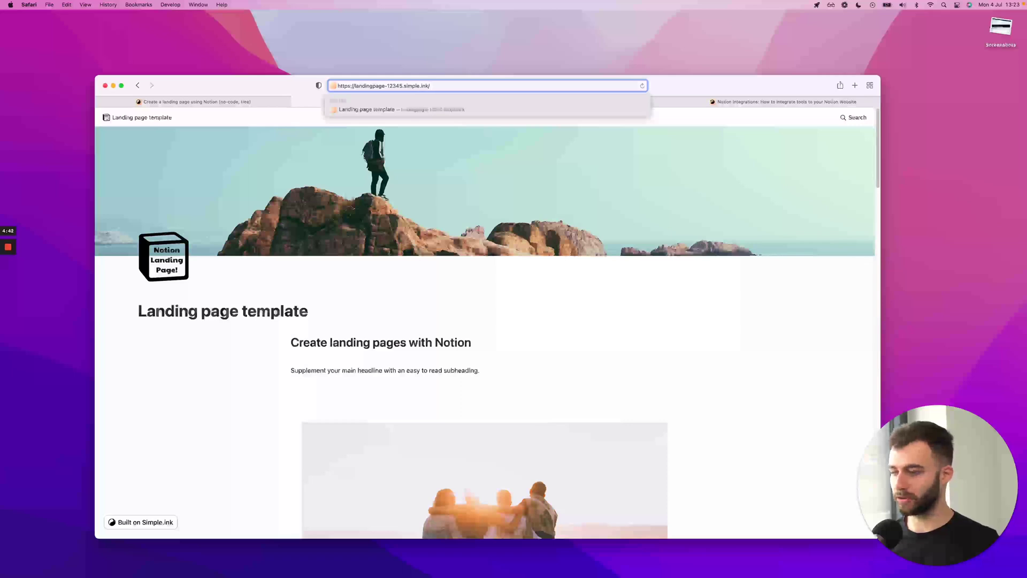
text(pricing)
text(-2138989fd9EJ(@1923k924)
key(BackSpace)
key(BackSpace)
key(BackSpace)
key(BackSpace)
key(BackSpace)
key(BackSpace)
key(BackSpace)
key(BackSpace)
key(BackSpace)
key(BackSpace)
key(BackSpace)
text(102930192)
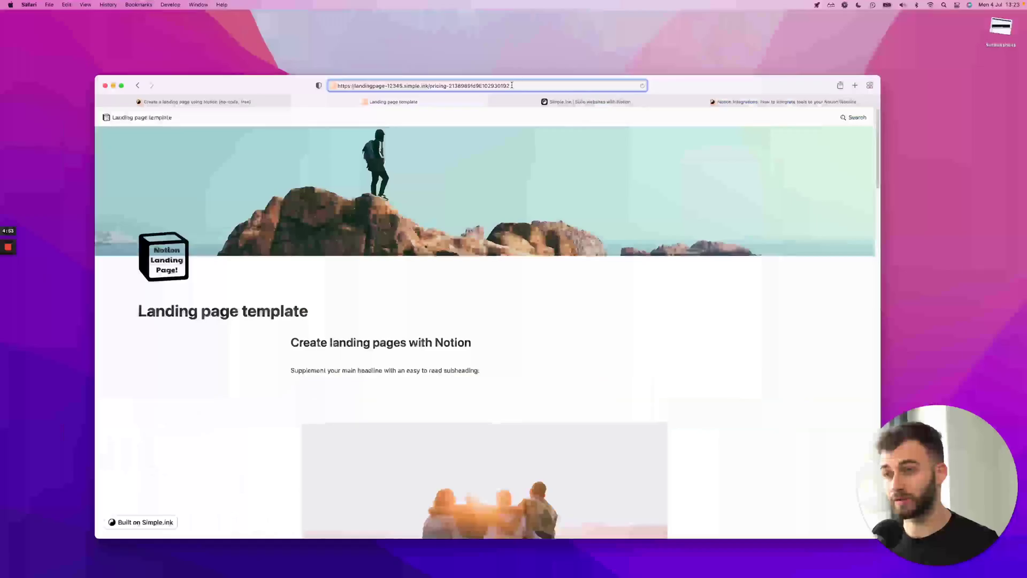
scroll(298, 172, down, 5)
scroll(327, 192, up, 5)
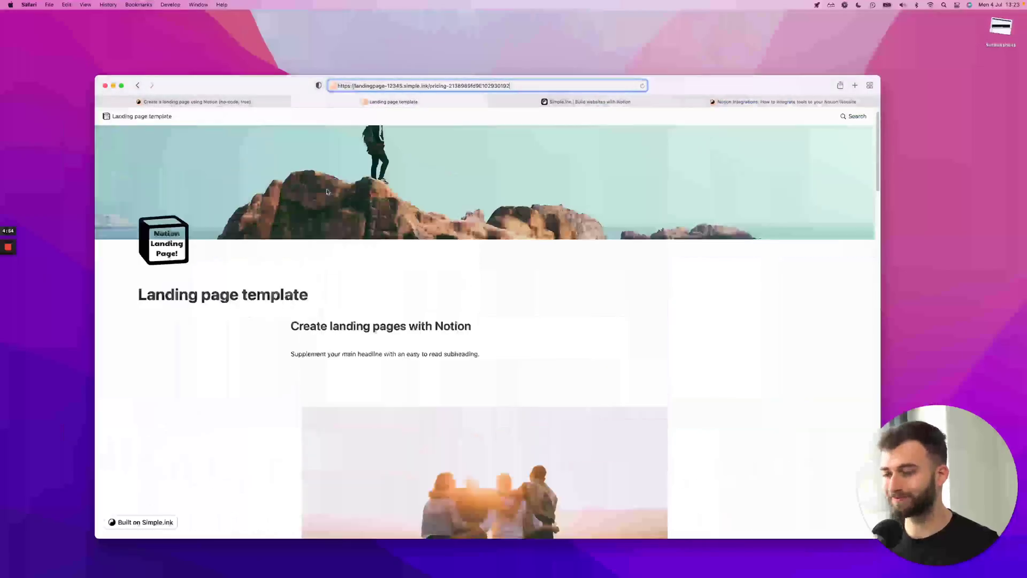
Shorten the live site's address to landingpage-12345.simple.ink/our-pricing
click(196, 103)
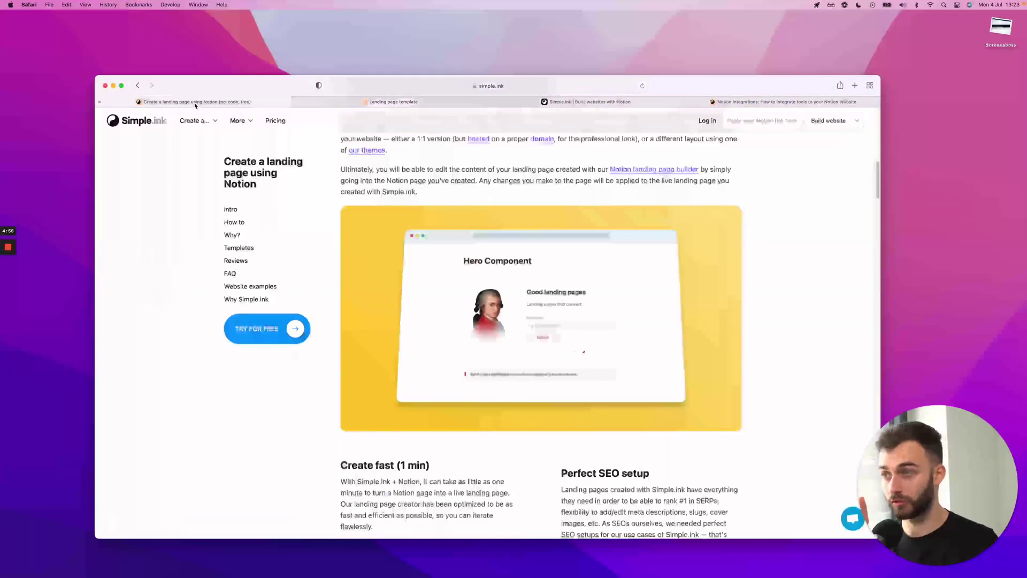
click(634, 102)
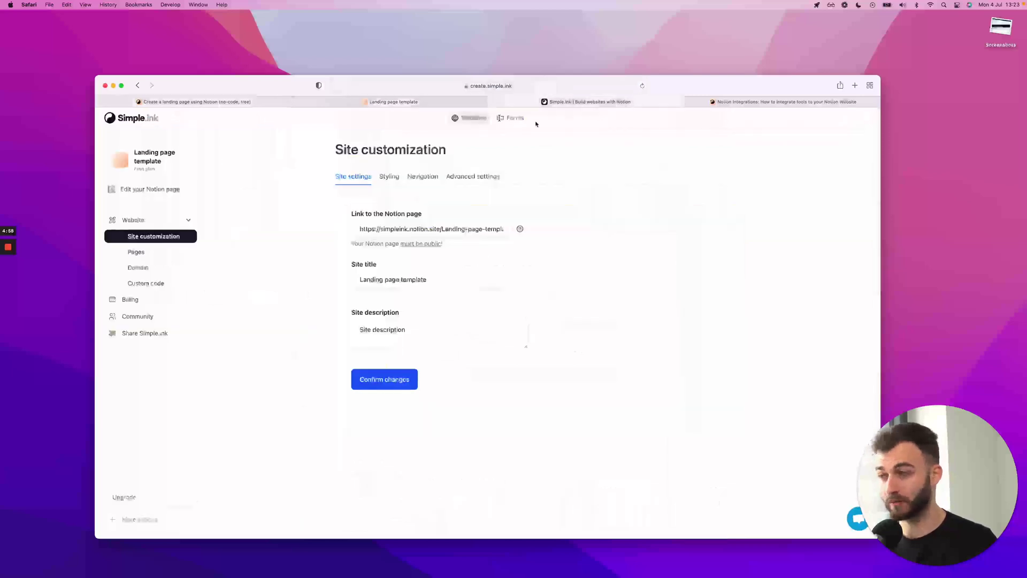
click(450, 108)
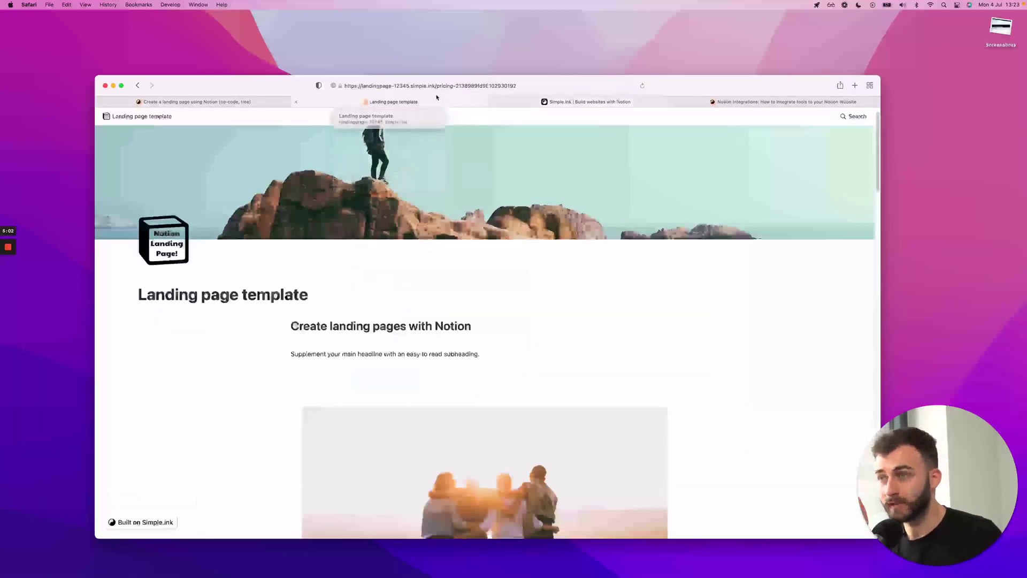
click(456, 86)
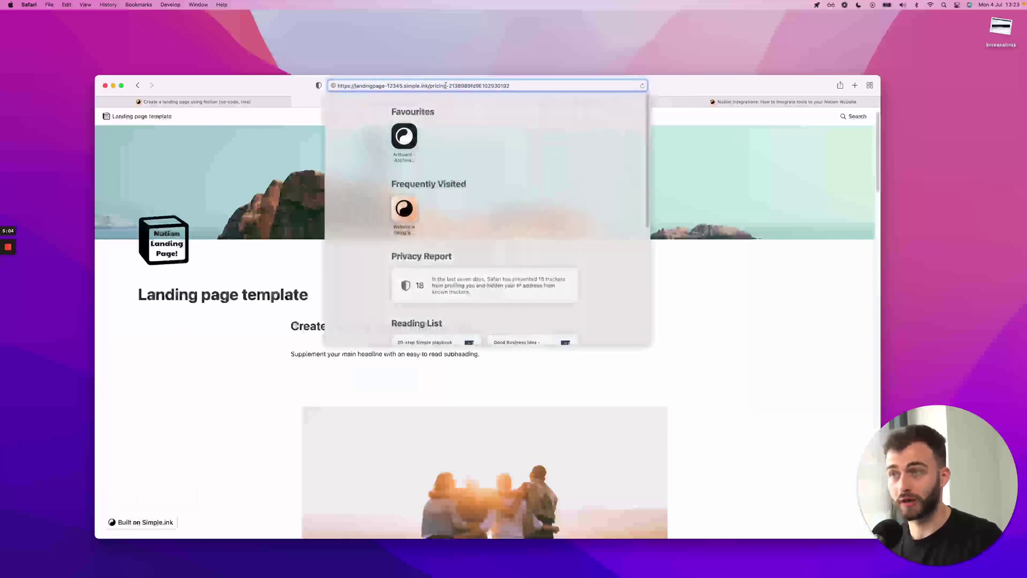
key(BackSpace)
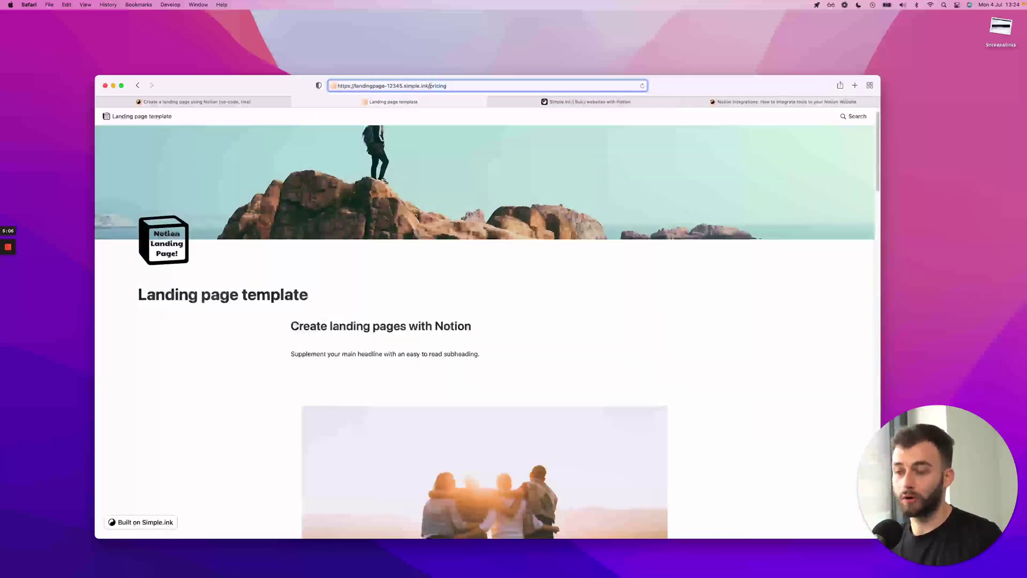
double_click(437, 85)
text(our-pricing)
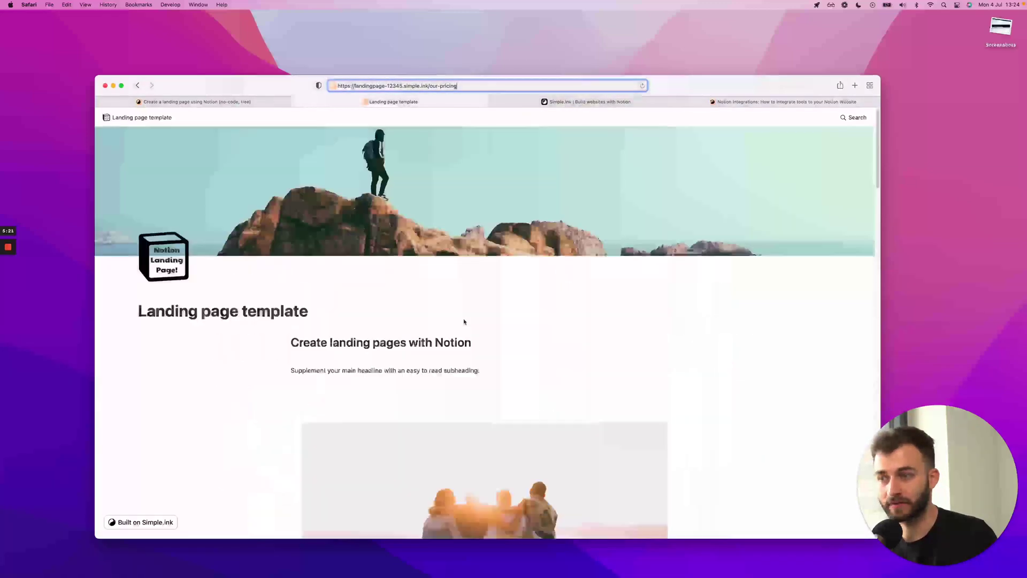
Look at the site's Styling options, then return to the landing-page article
click(581, 102)
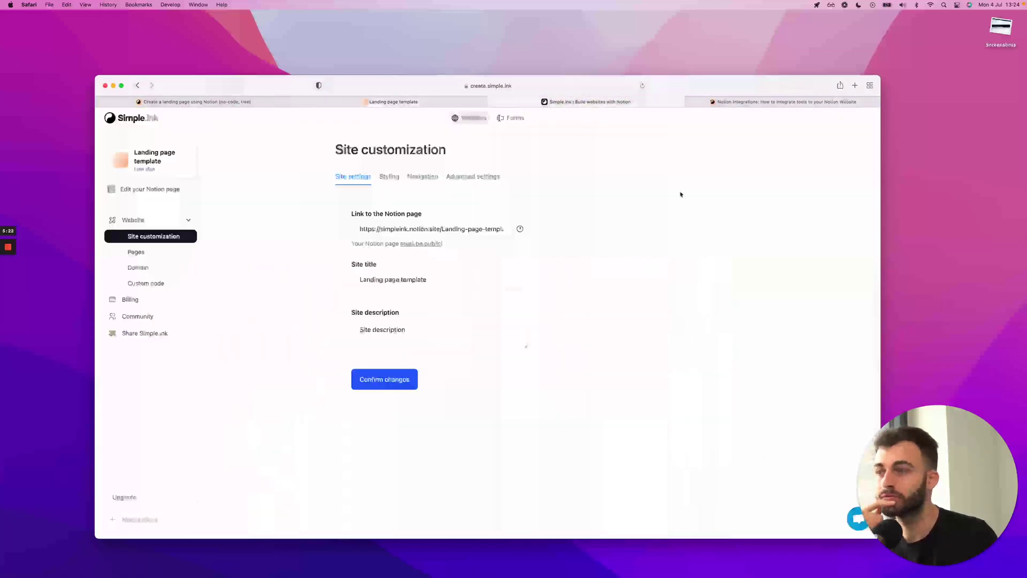
click(389, 176)
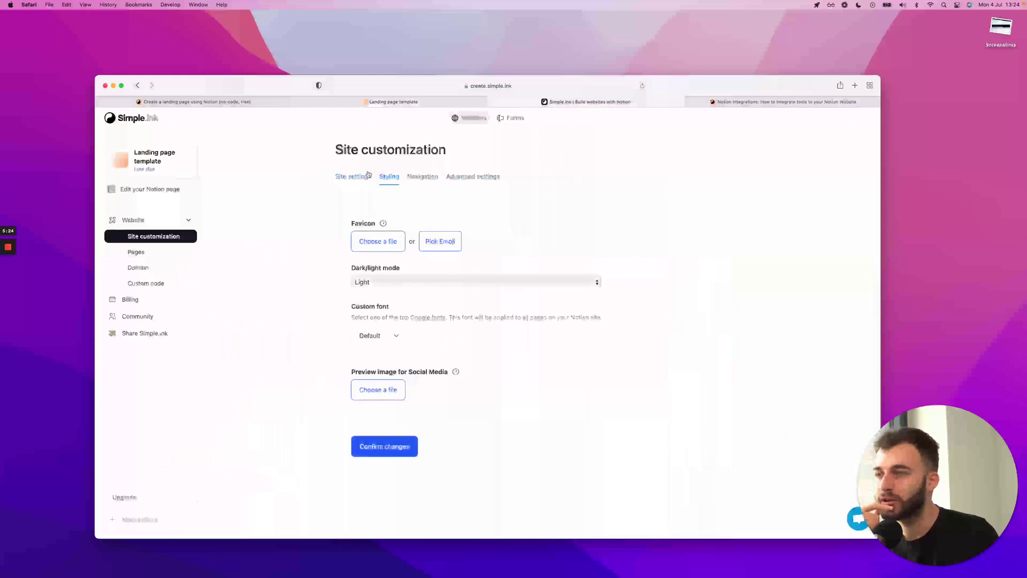
click(251, 102)
Scroll the Create a landing page using Notion article from benefits down to the FAQ and back
scroll(410, 289, down, 5)
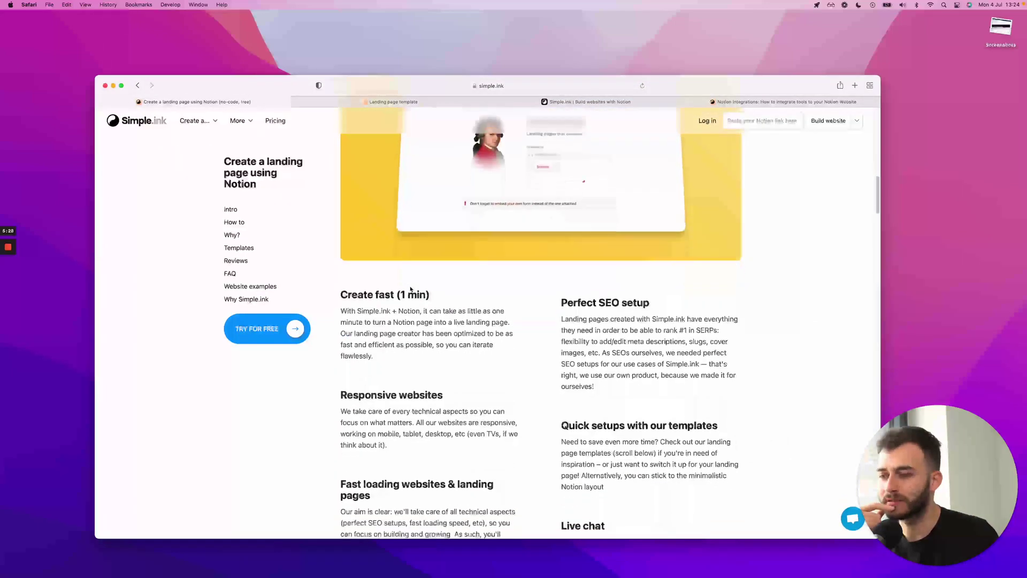
scroll(409, 287, down, 10)
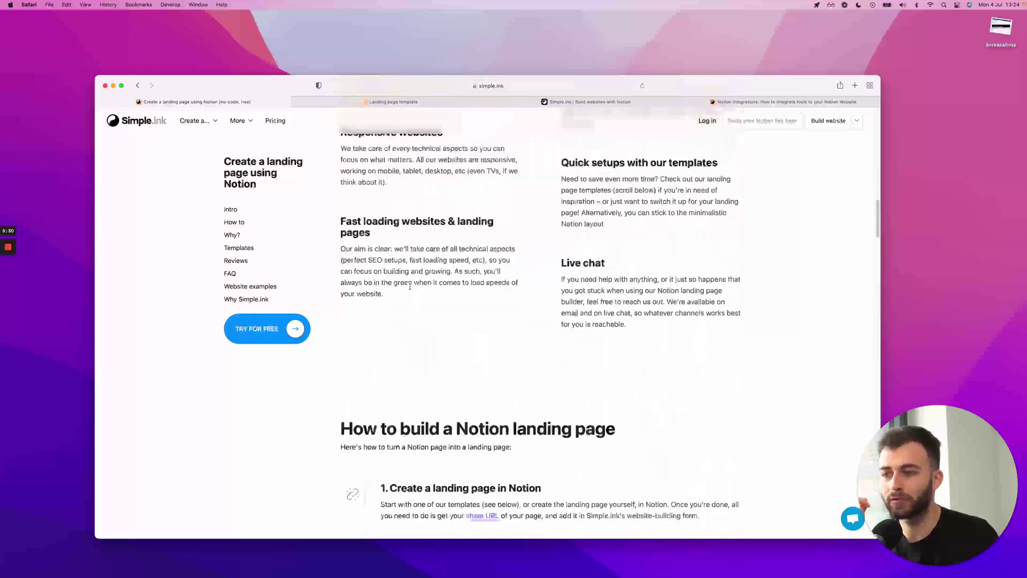
scroll(411, 289, down, 10)
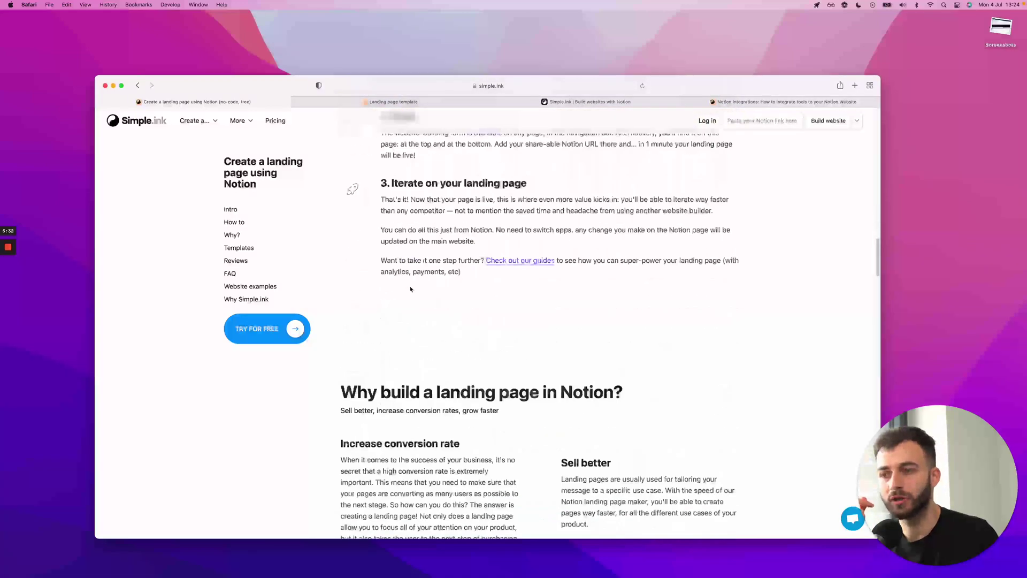
scroll(410, 289, down, 7)
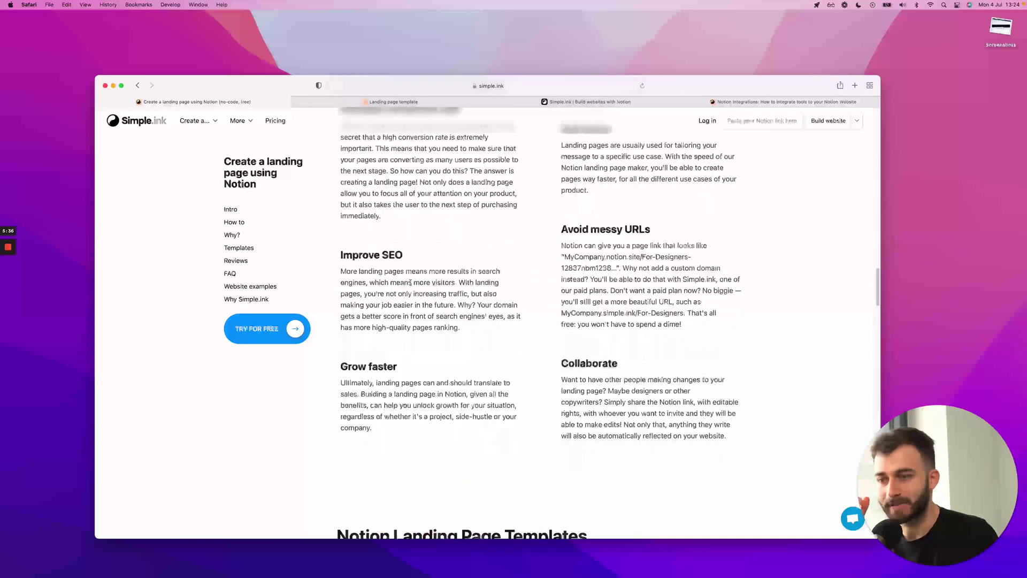
scroll(411, 283, down, 6)
scroll(410, 284, up, 2)
scroll(411, 284, down, 3)
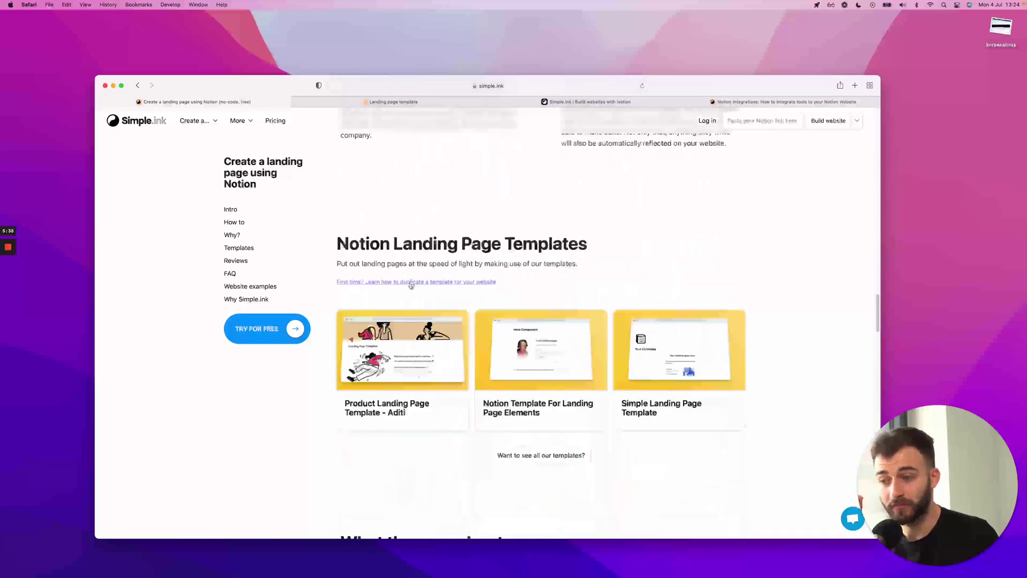
scroll(425, 237, down, 7)
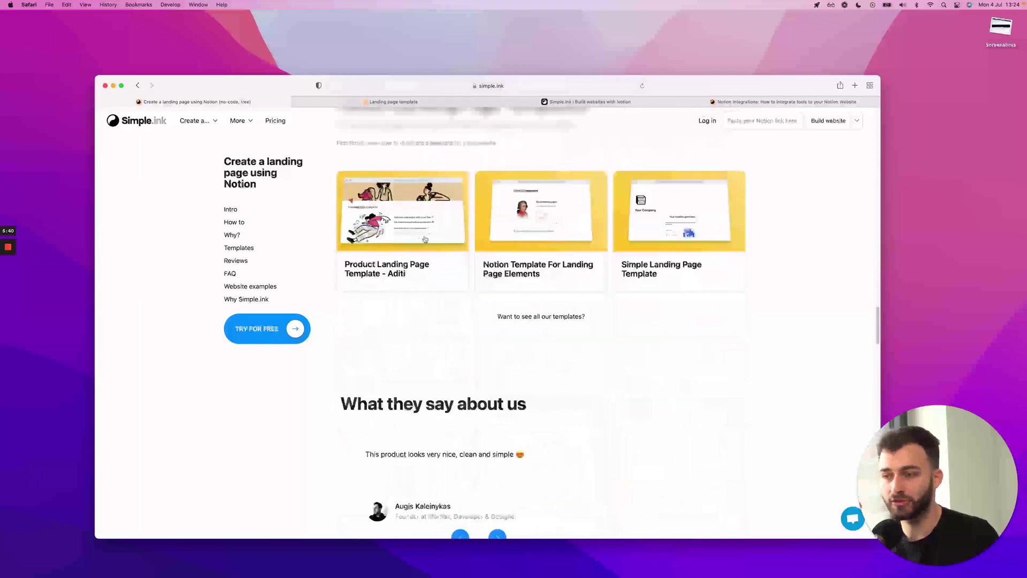
scroll(424, 239, down, 4)
scroll(425, 239, up, 20)
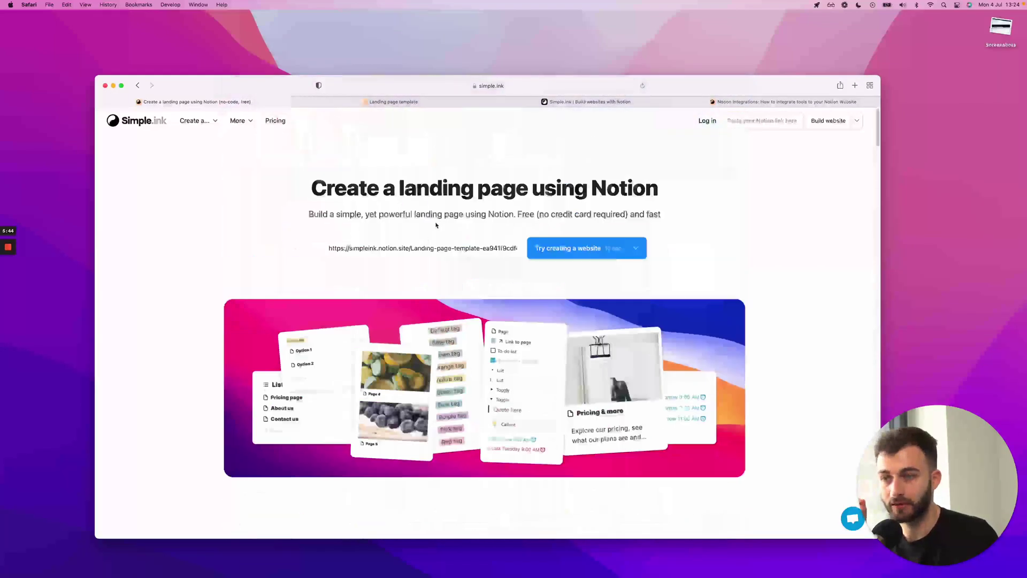
click(527, 102)
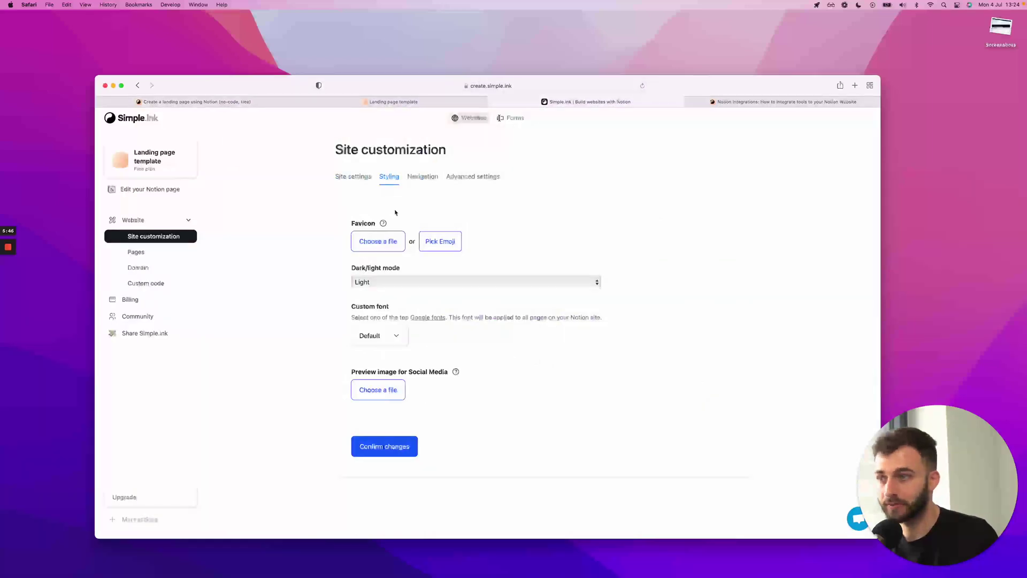
click(449, 242)
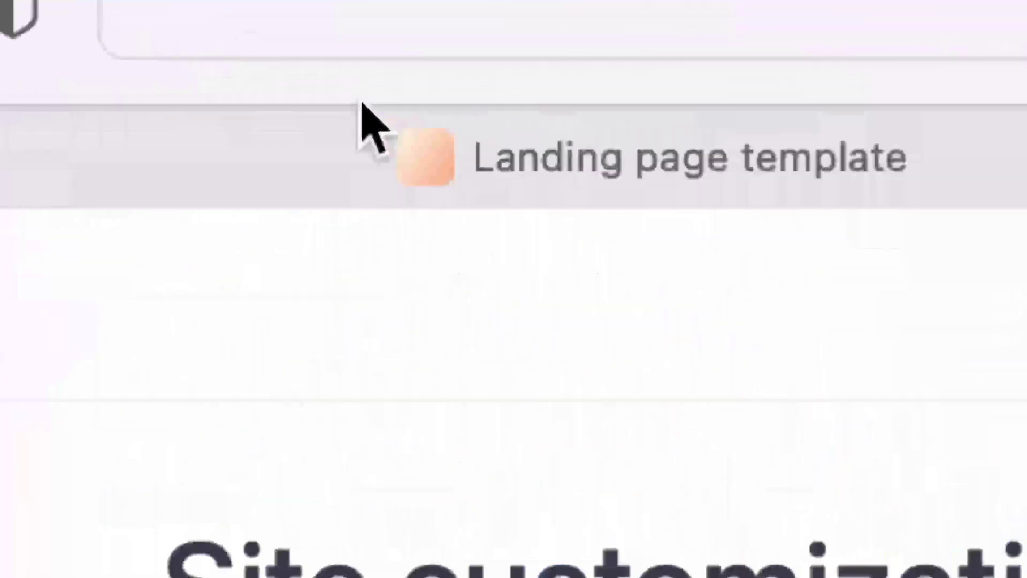
click(262, 102)
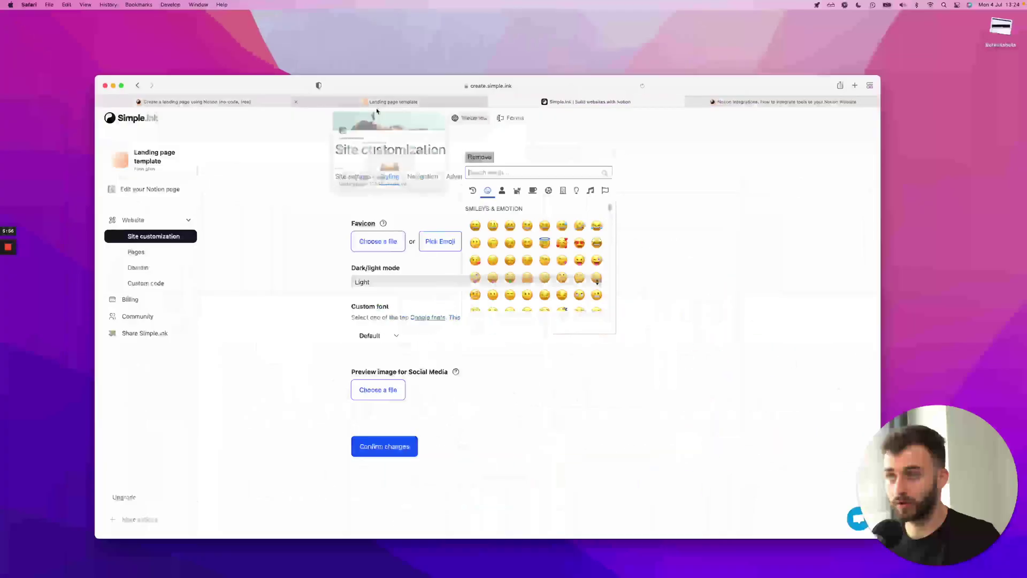
scroll(535, 257, down, 5)
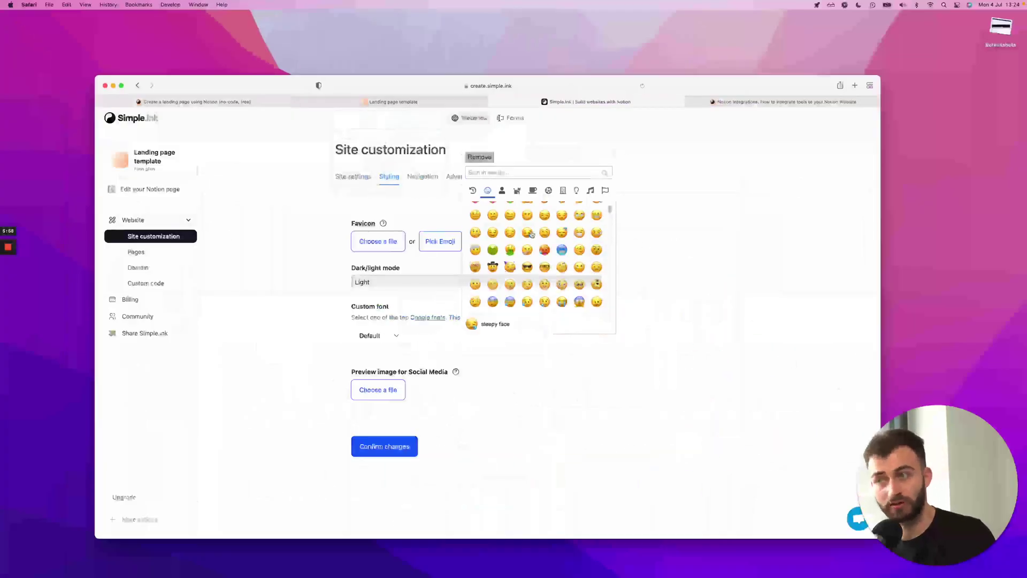
scroll(531, 233, up, 5)
click(679, 231)
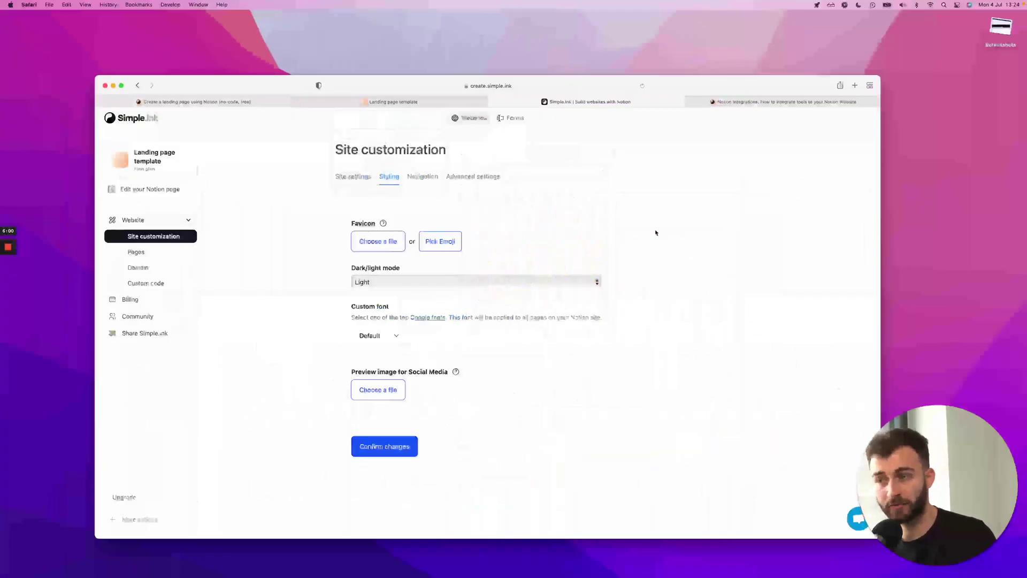
click(535, 282)
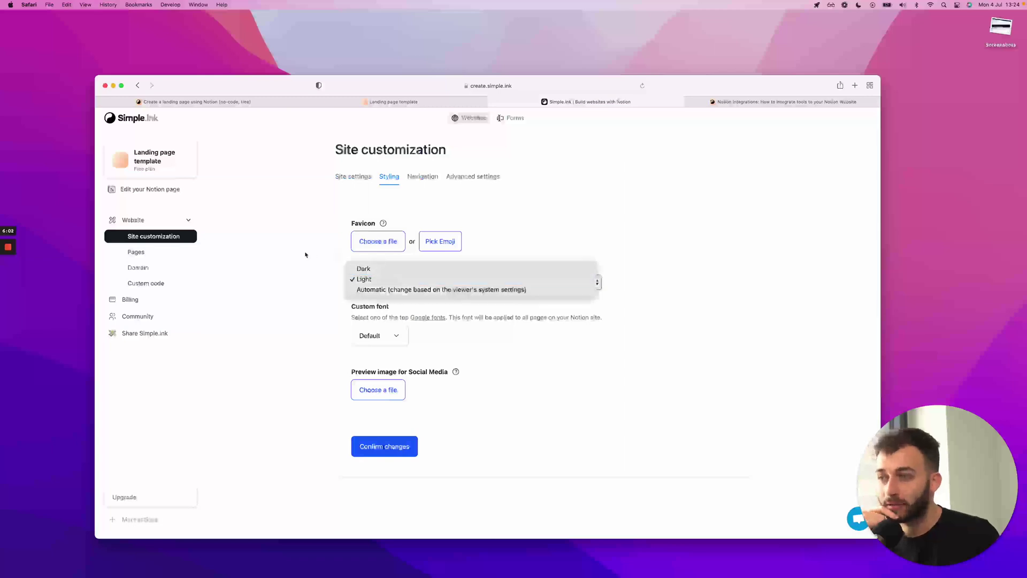
click(367, 279)
click(367, 288)
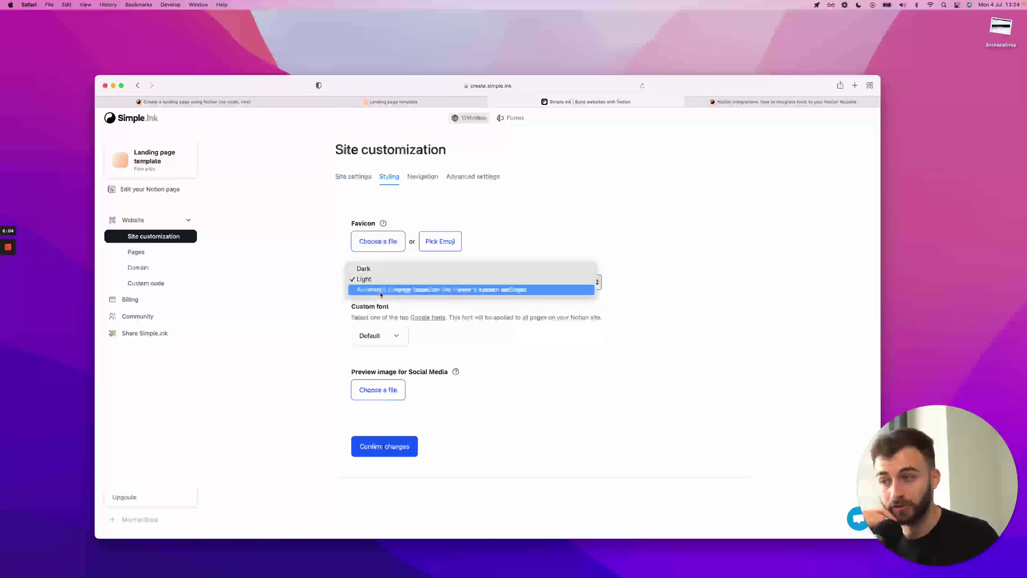
click(287, 312)
click(399, 336)
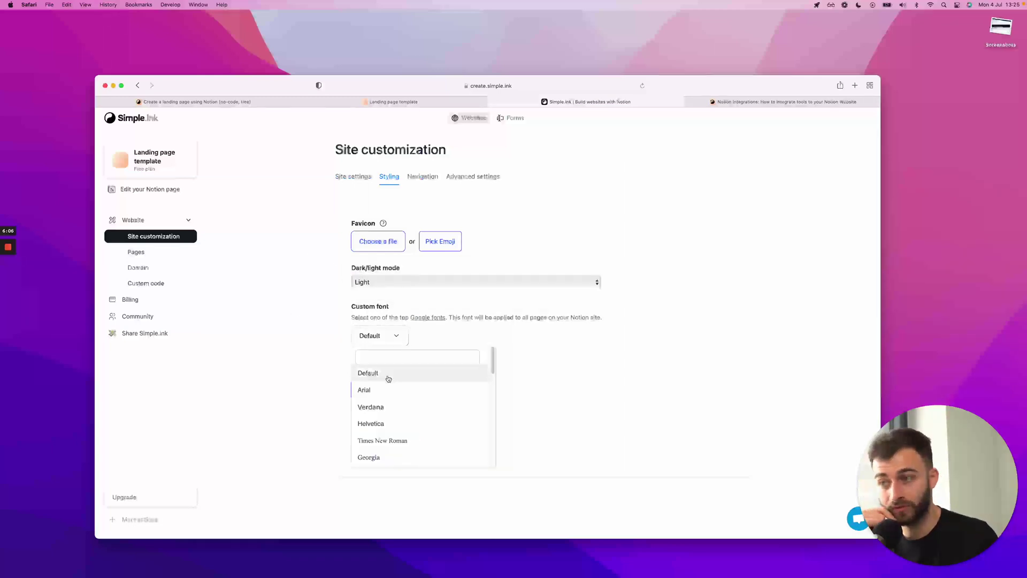
scroll(388, 424, down, 10)
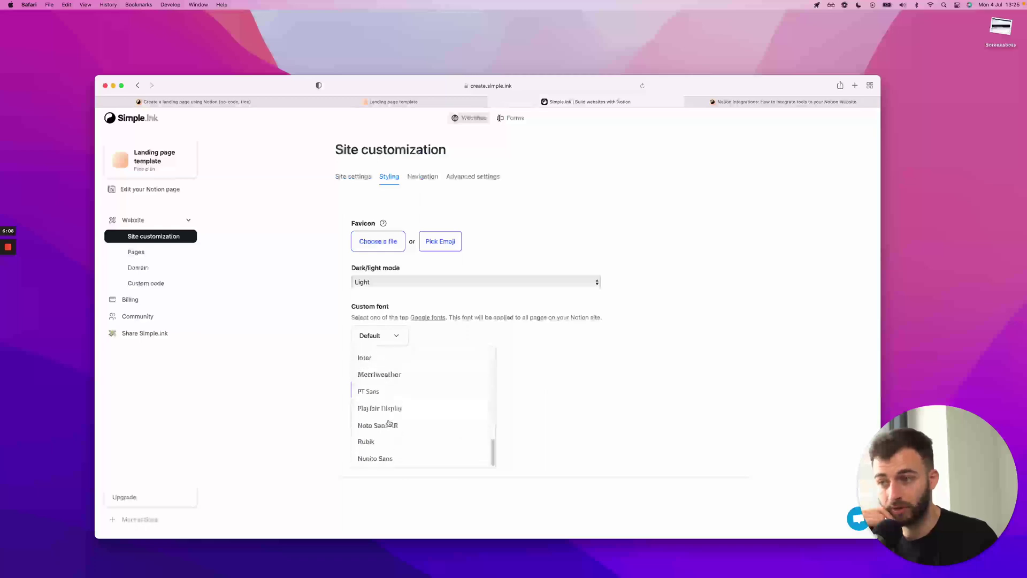
click(528, 418)
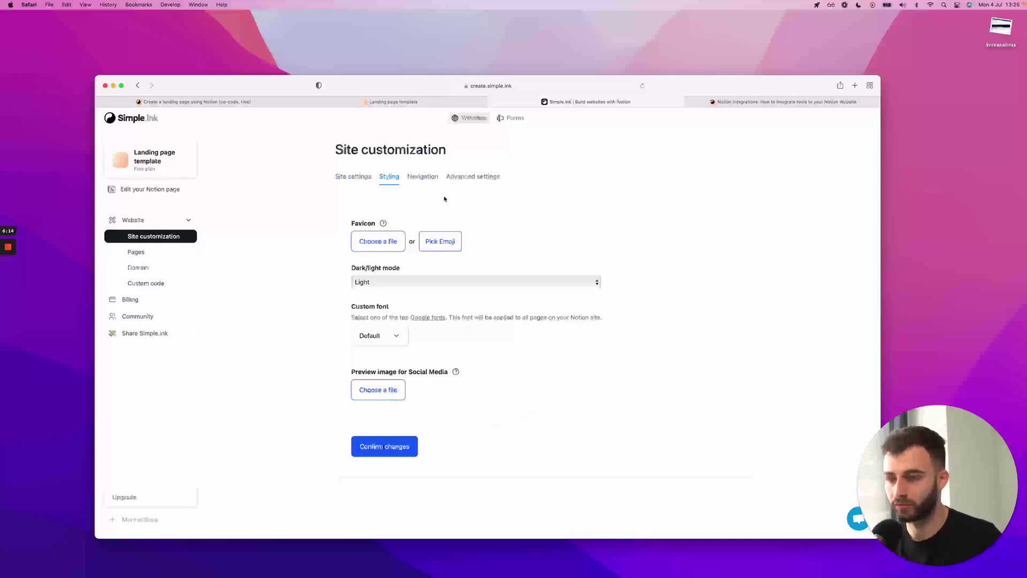
Check the Navigation settings, then open Thumbnail.world from More > Live Websites Examples
click(423, 176)
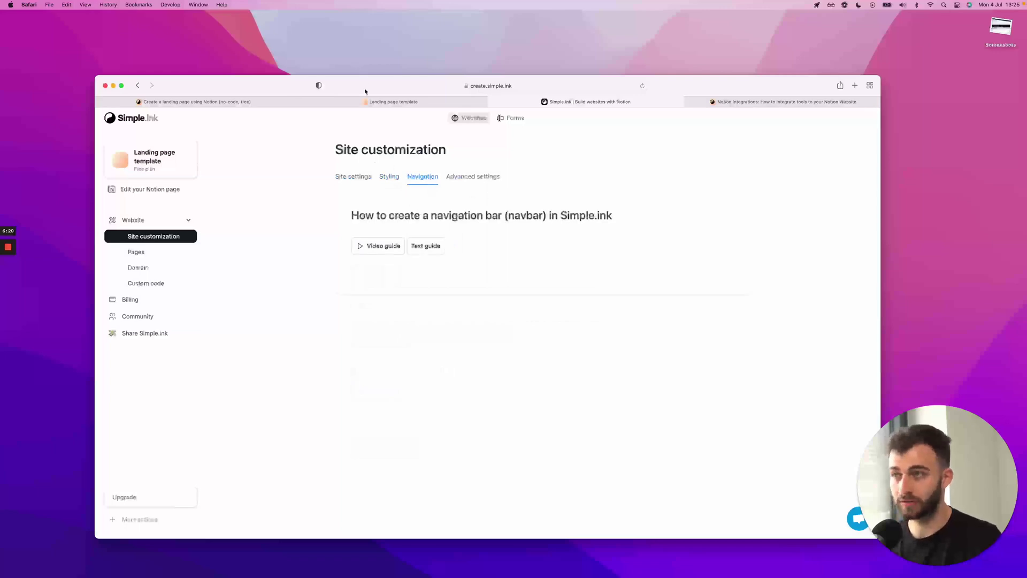
click(369, 101)
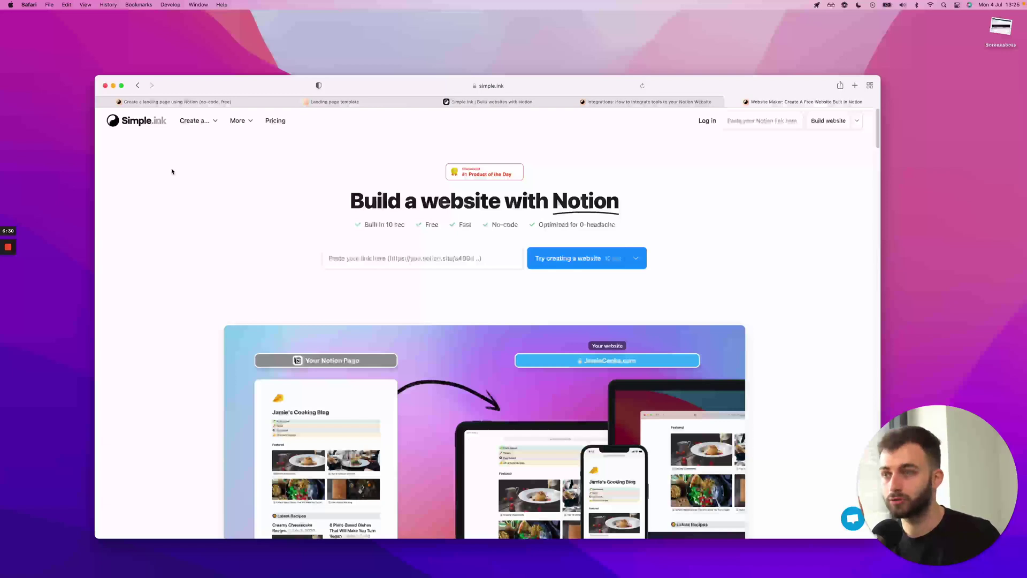
mouse_move(241, 128)
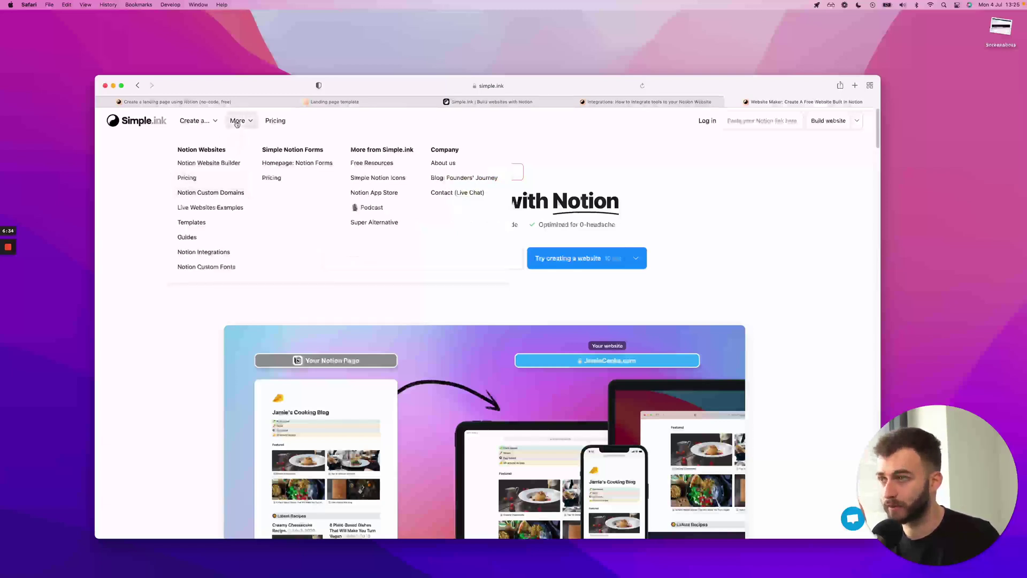
click(215, 212)
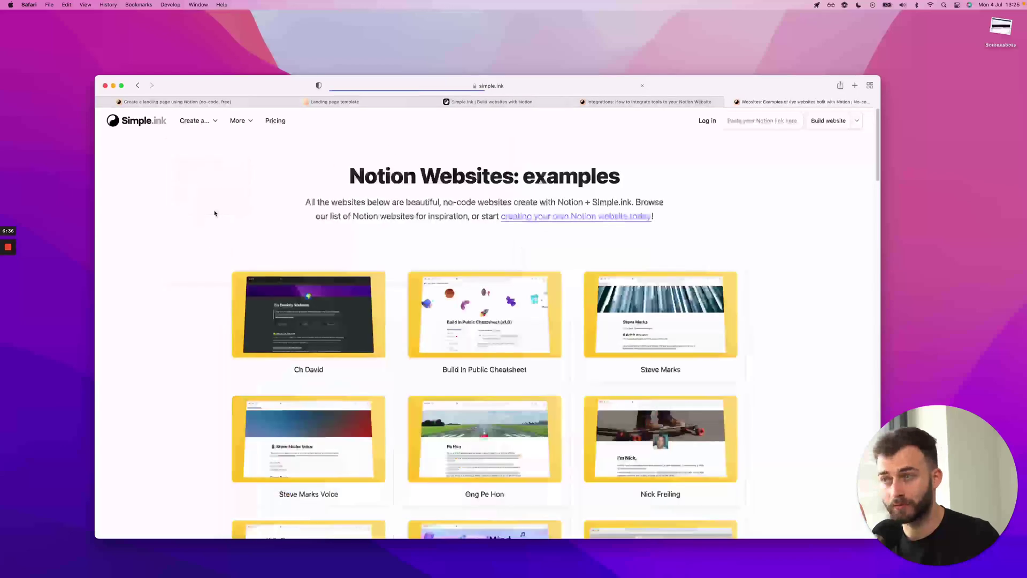
scroll(585, 166, down, 5)
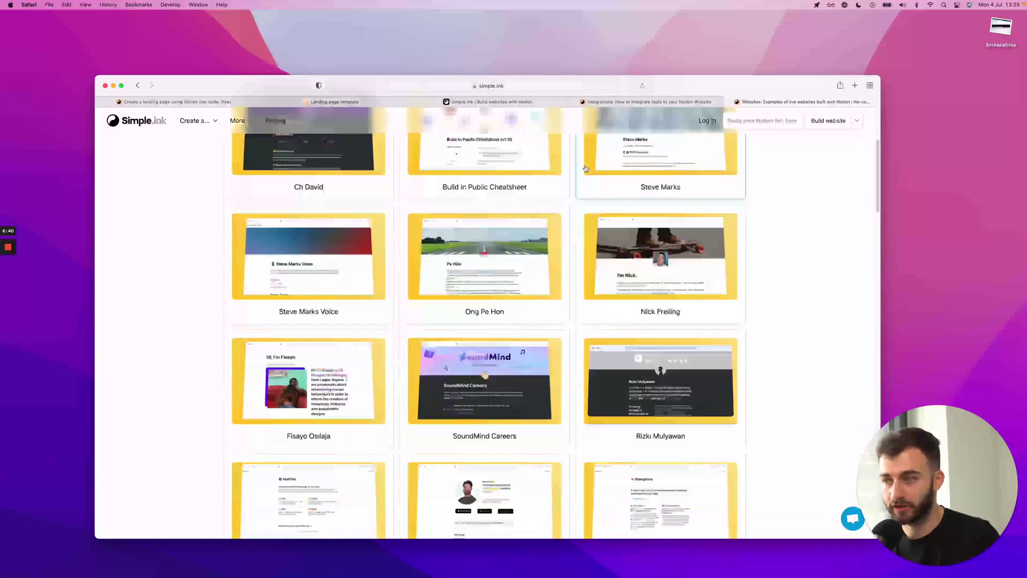
scroll(585, 168, down, 2)
scroll(586, 169, down, 1)
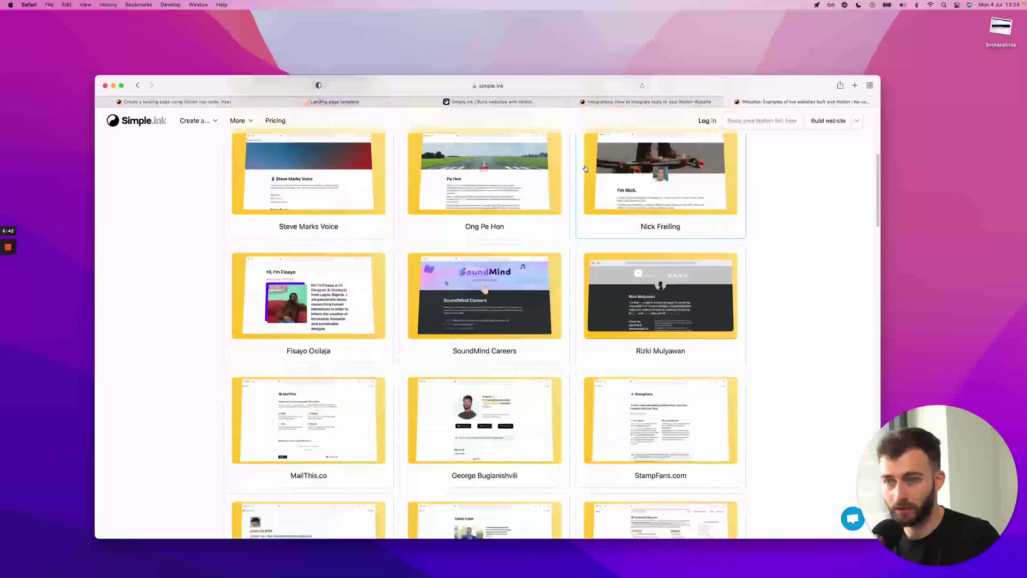
scroll(585, 169, down, 4)
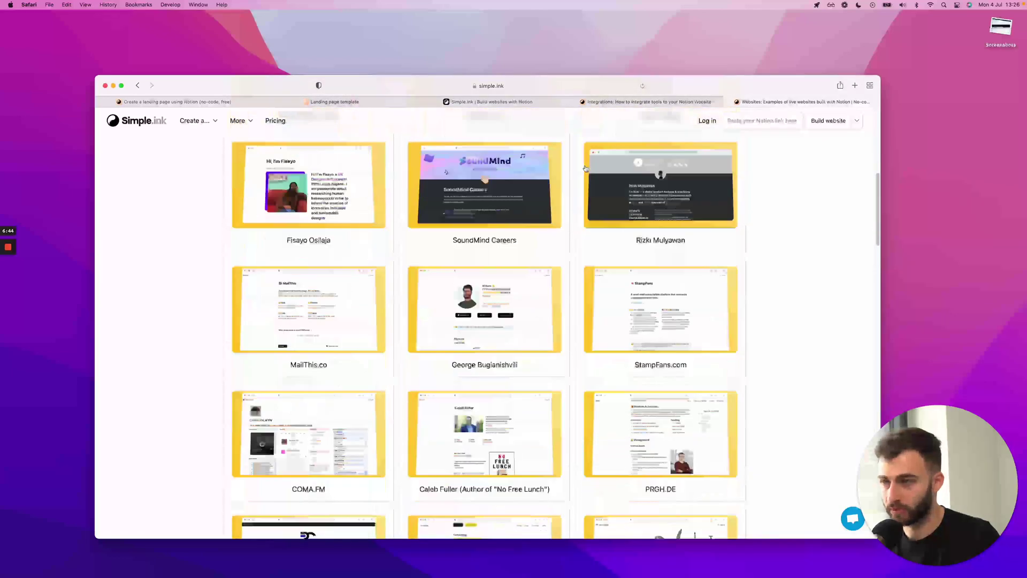
scroll(645, 294, down, 4)
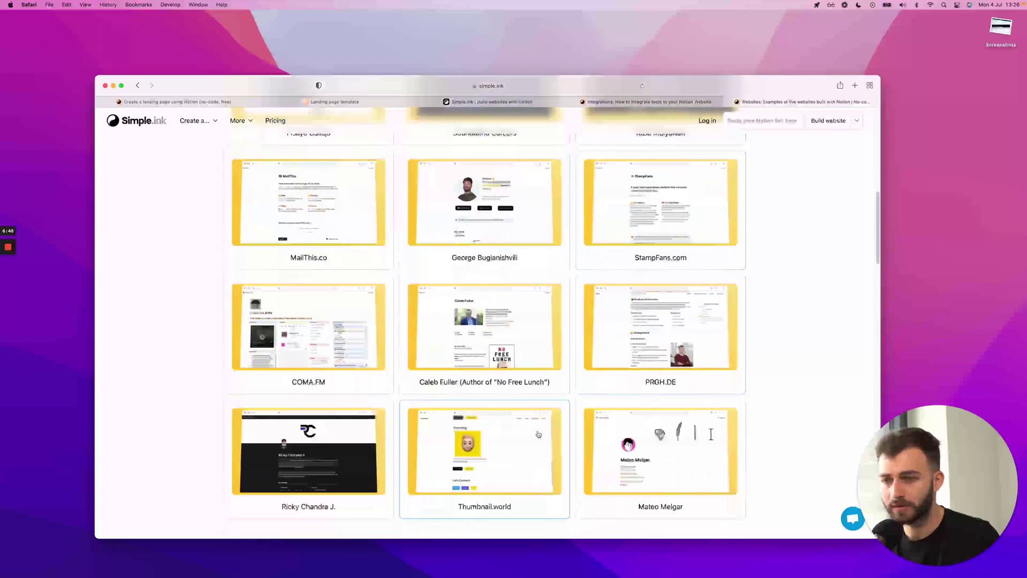
click(538, 433)
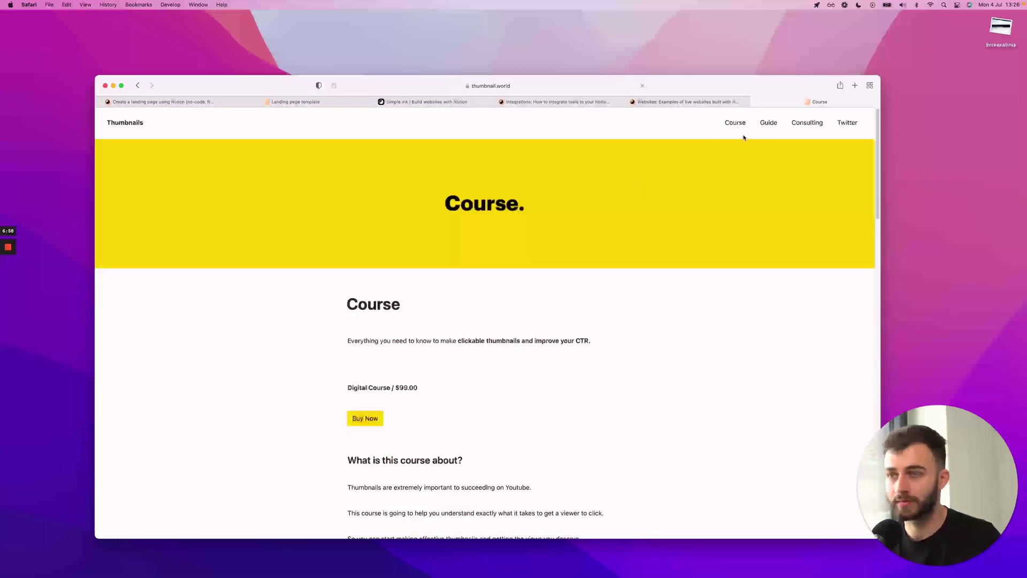
Review Advanced and Site settings and the empty Custom code section, then return to the landing-page article
click(415, 104)
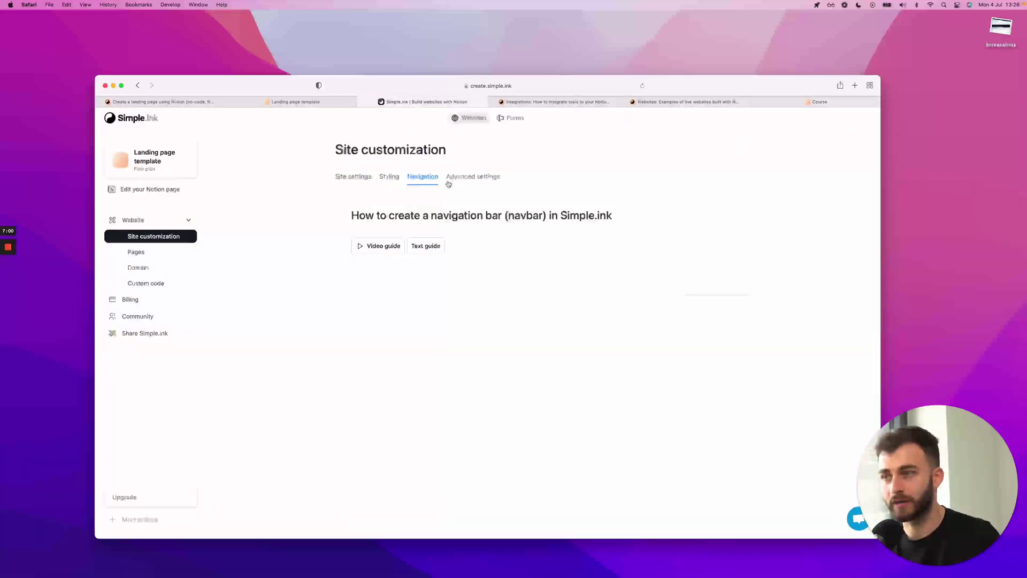
click(448, 180)
click(364, 178)
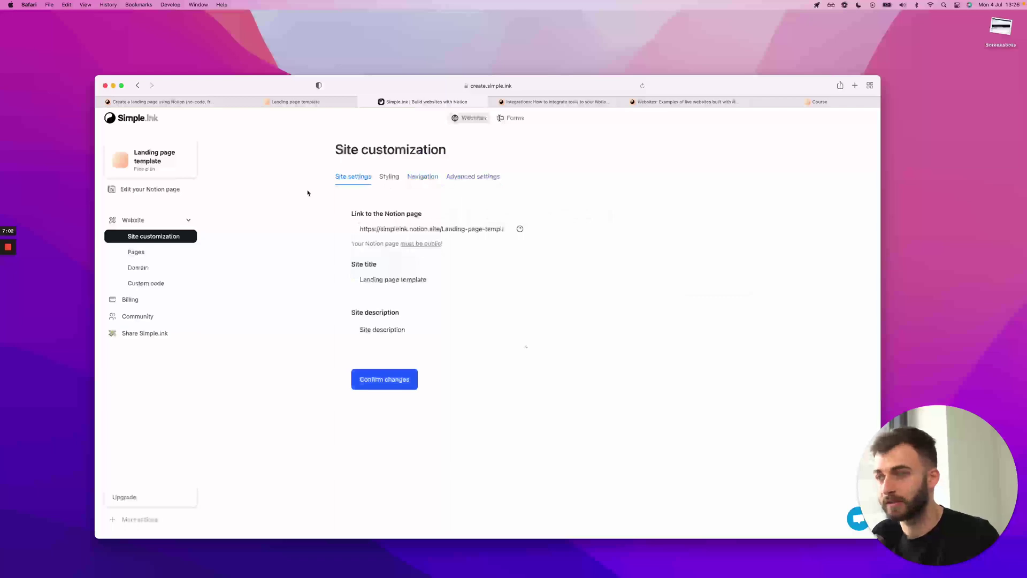
click(145, 283)
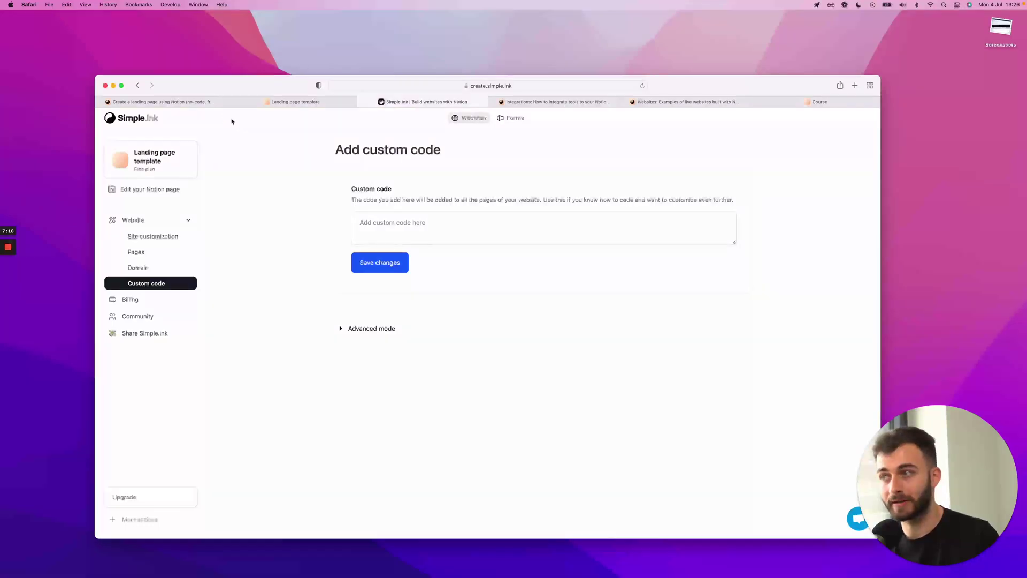
click(188, 102)
scroll(399, 355, down, 3)
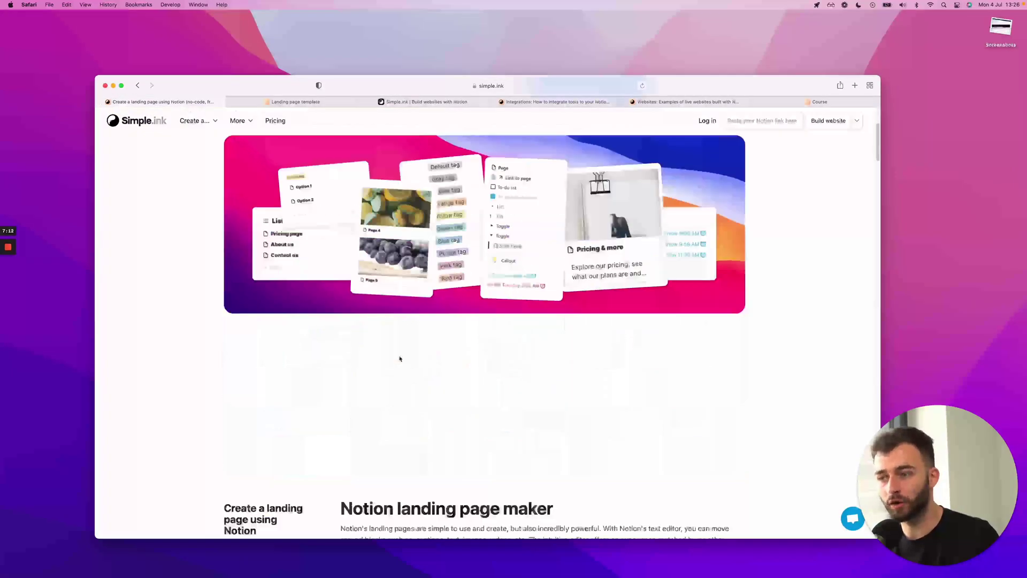
scroll(401, 358, up, 3)
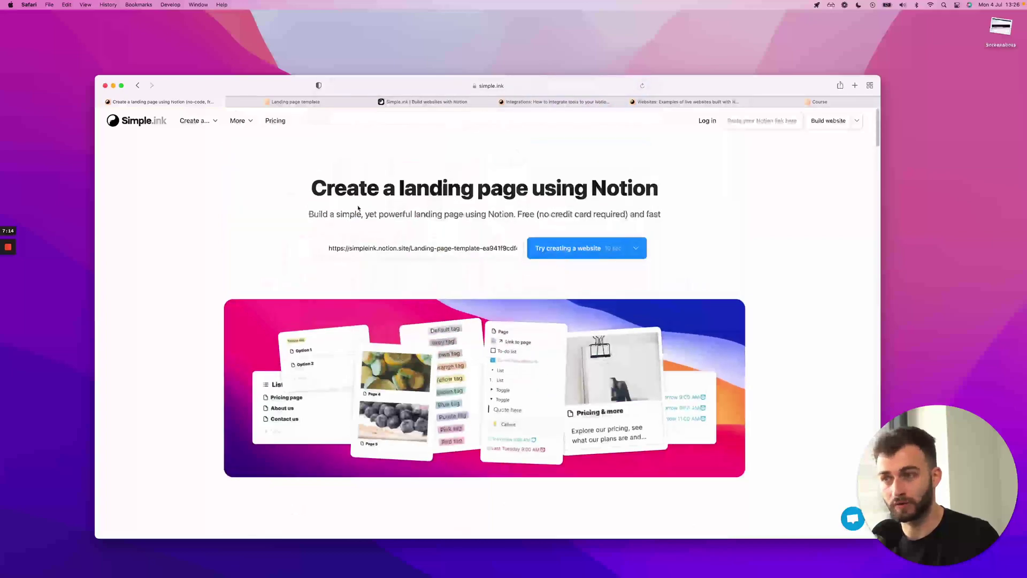
scroll(390, 214, down, 15)
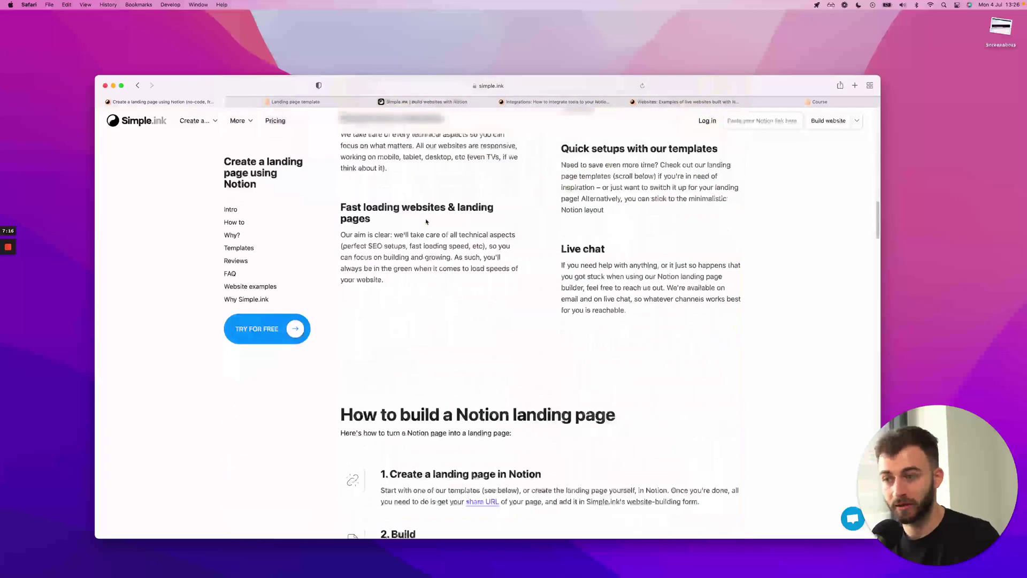
scroll(426, 221, down, 10)
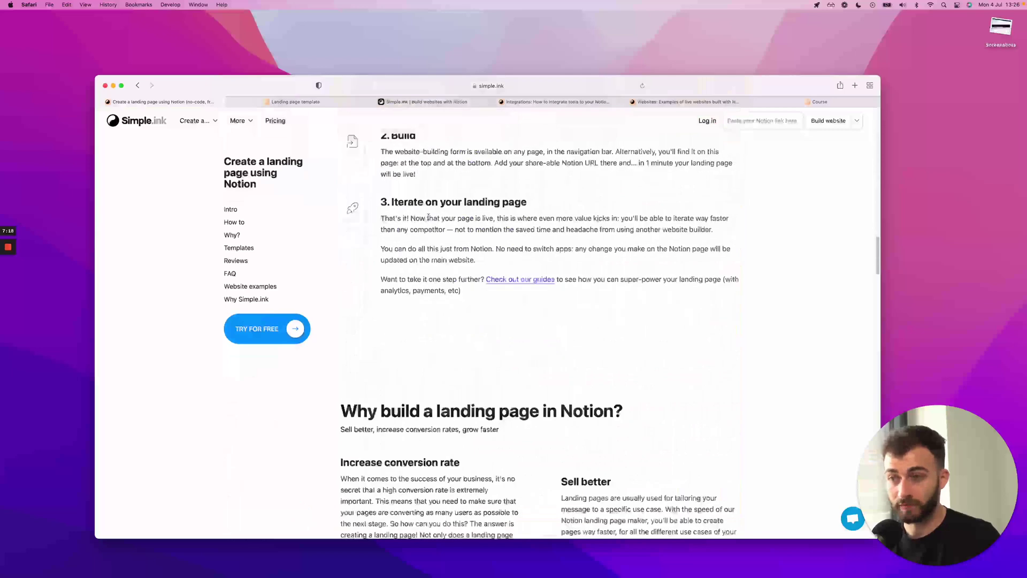
scroll(428, 217, down, 8)
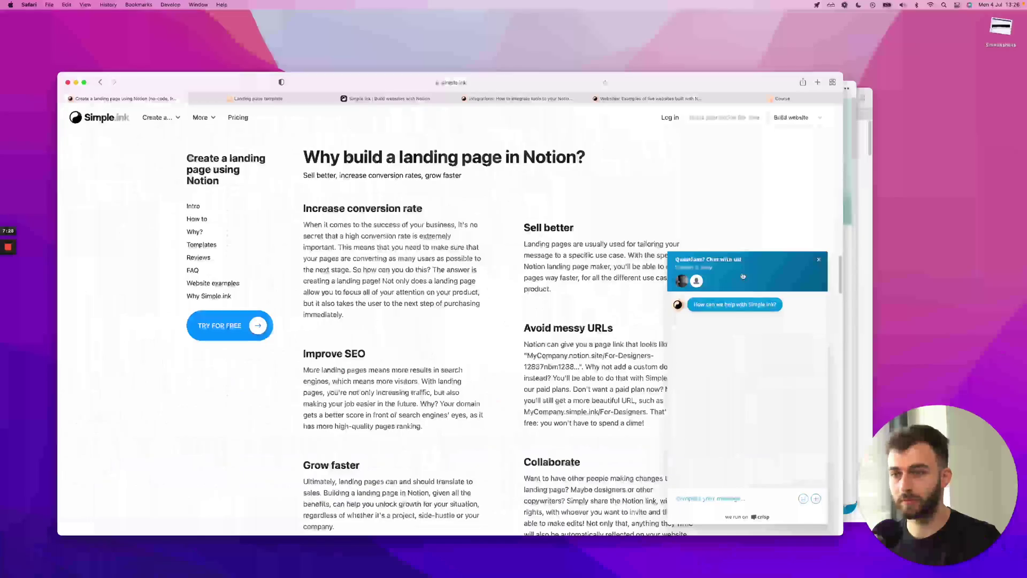
click(822, 260)
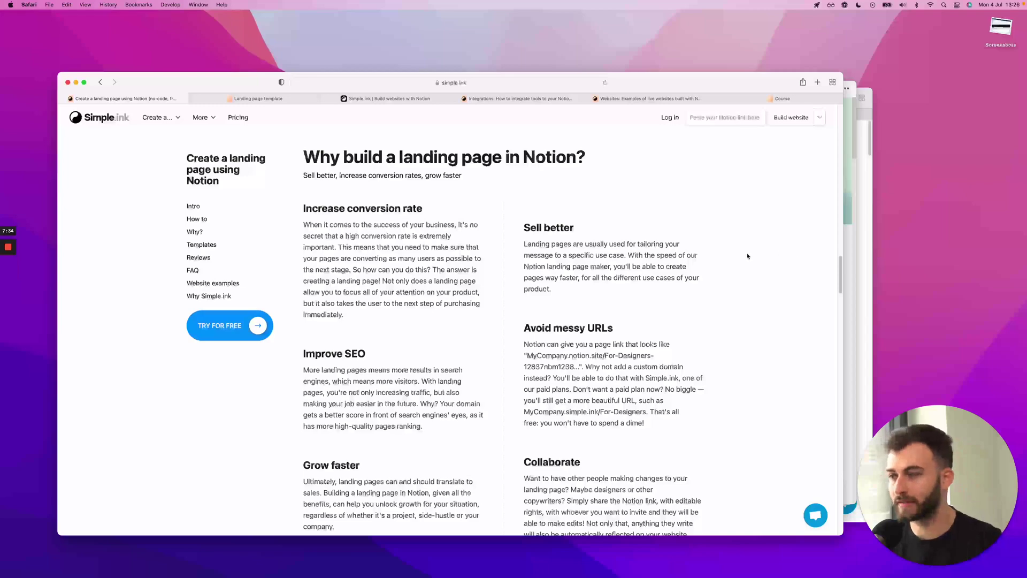
scroll(748, 256, down, 10)
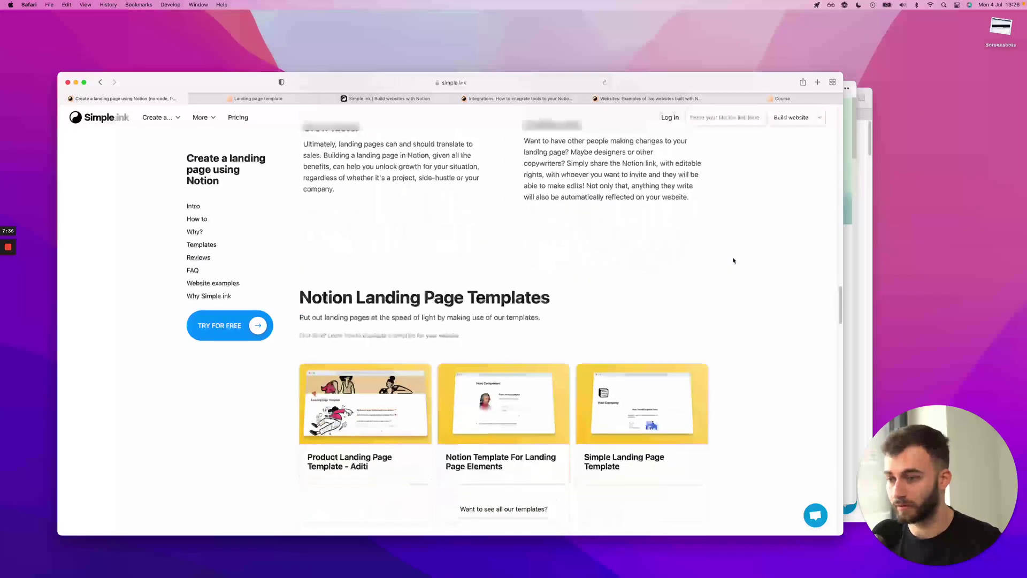
scroll(733, 260, down, 3)
scroll(733, 260, up, 10)
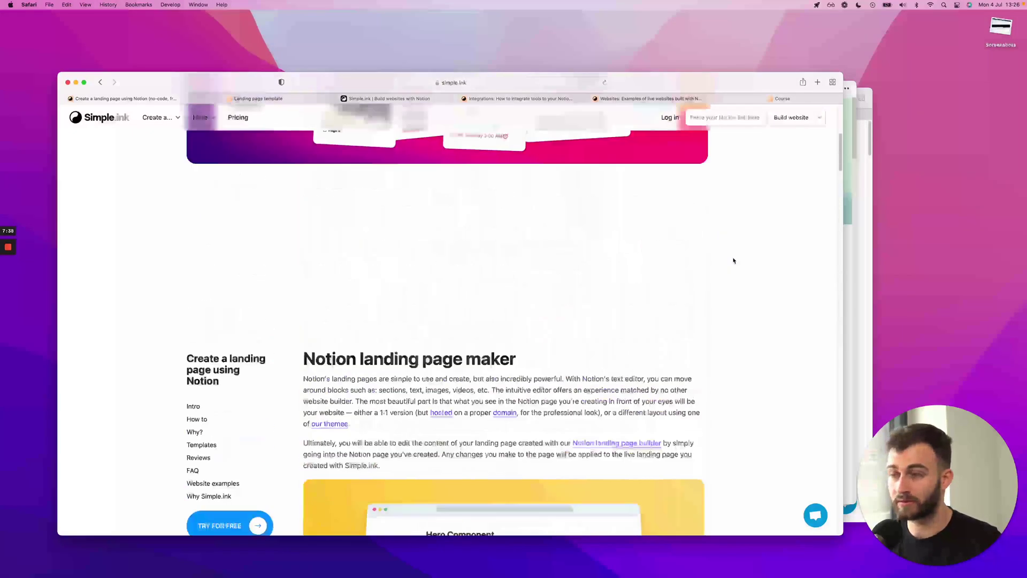